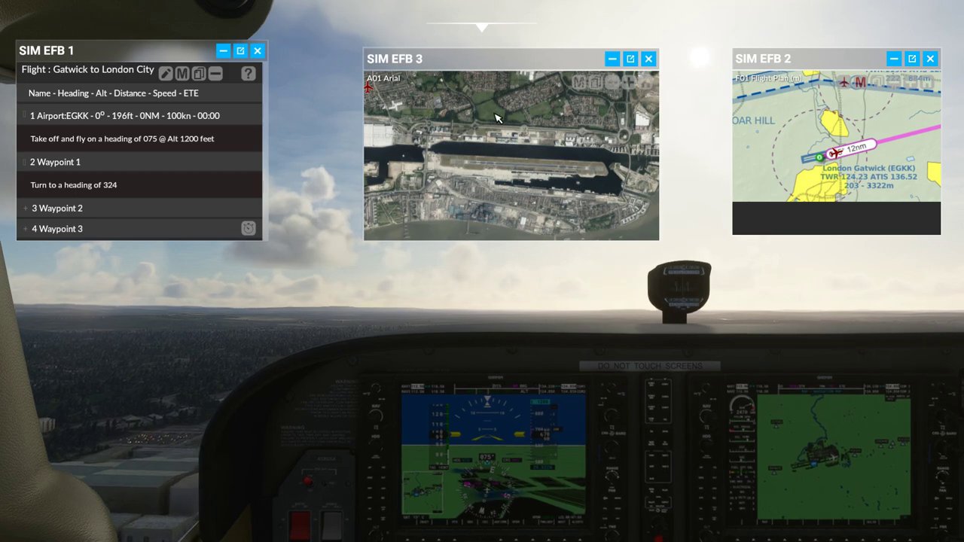
- Reposition the floating SIM EFB 3 and SIM EFB 2 windows above the cockpit instruments
left_click_drag(503, 72, 493, 77)
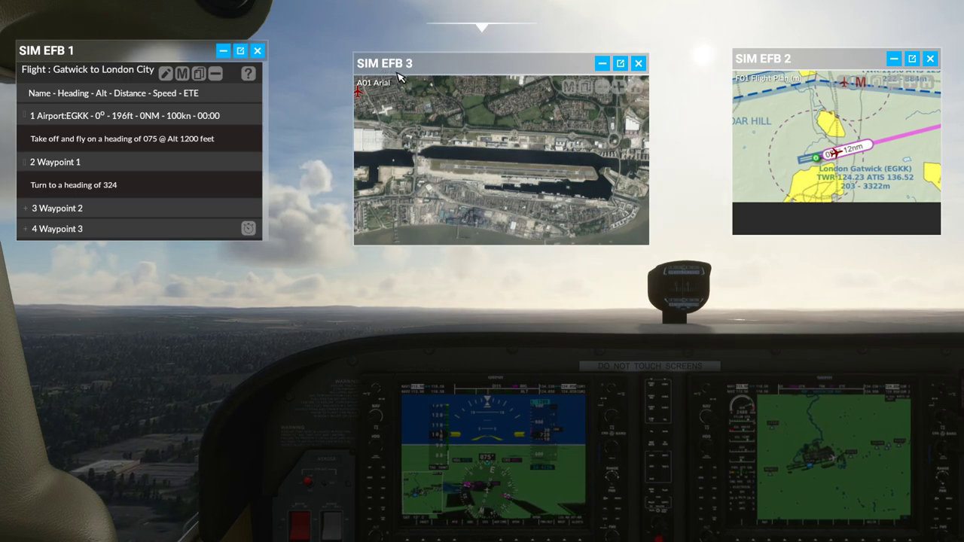
mouse_move(480, 72)
left_mouse_down()
mouse_move(468, 81)
mouse_move(480, 79)
left_mouse_up()
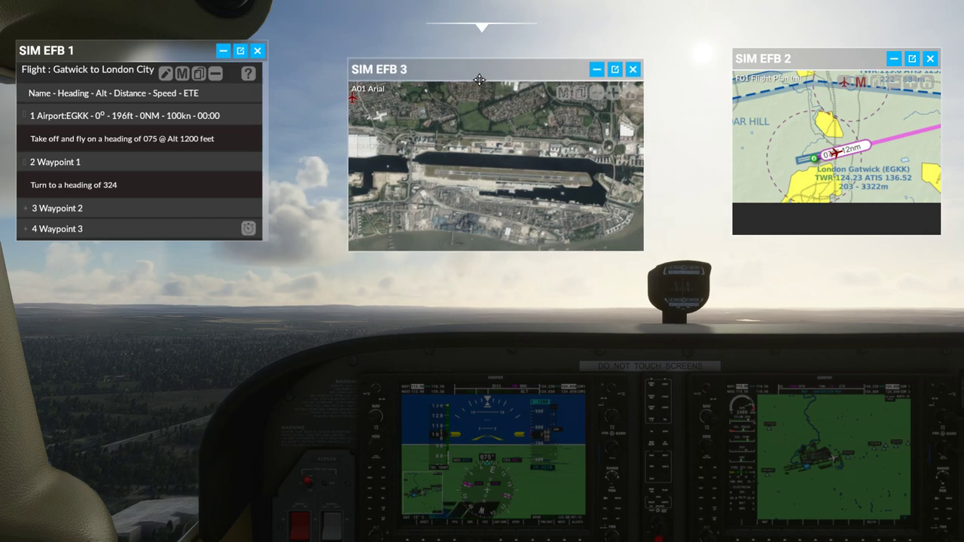
left_click_drag(805, 66, 803, 72)
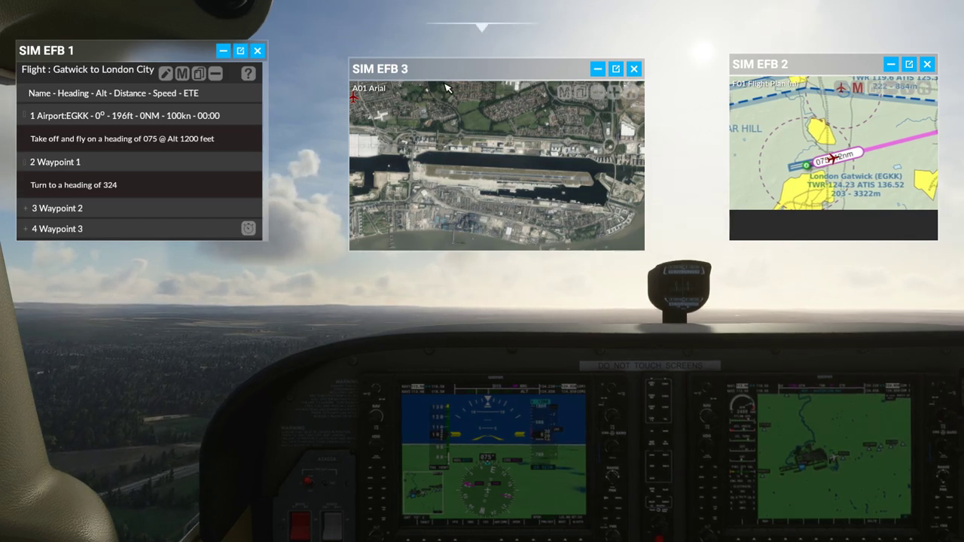
left_click_drag(473, 81, 462, 77)
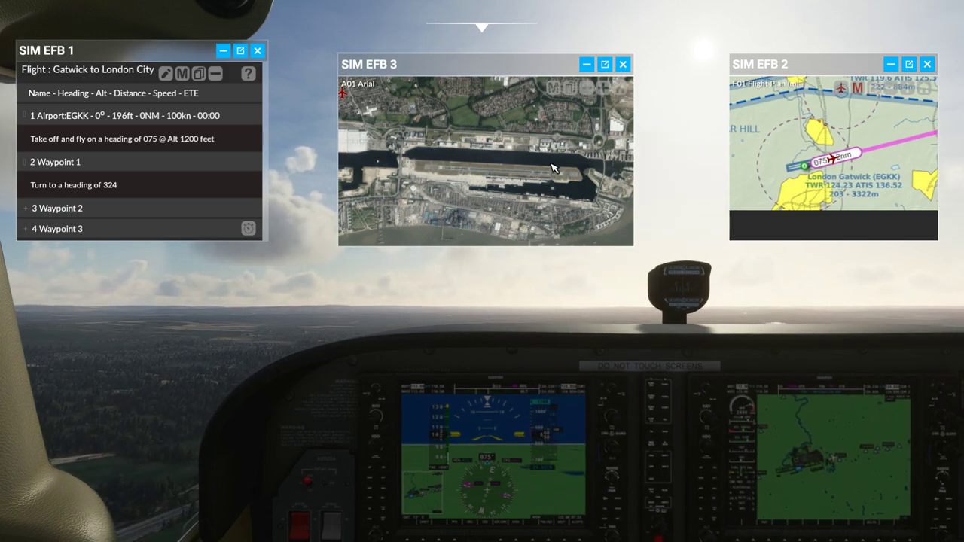
- Display the EGLC Approach Chart in SIM EFB 3 and pan it to the area around the airport
left_click(627, 104)
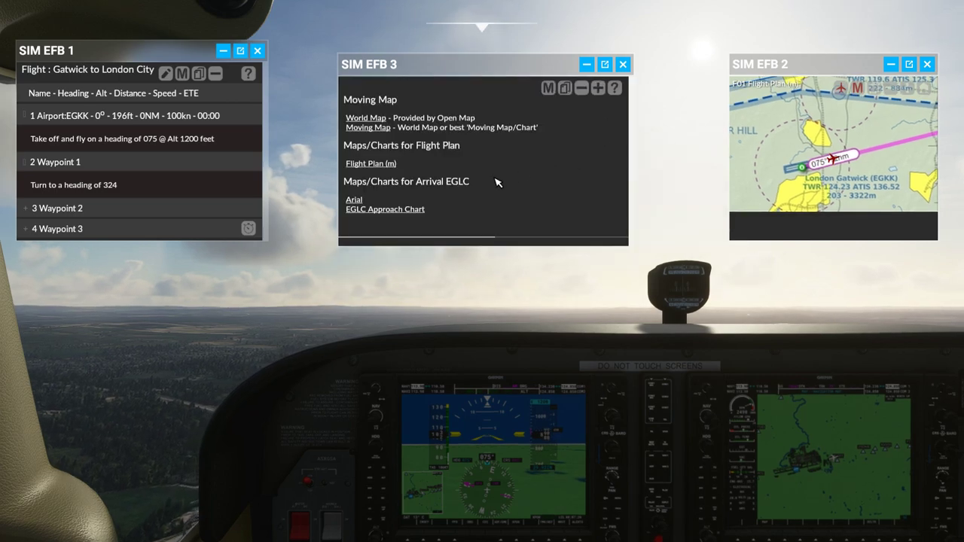
left_click(400, 212)
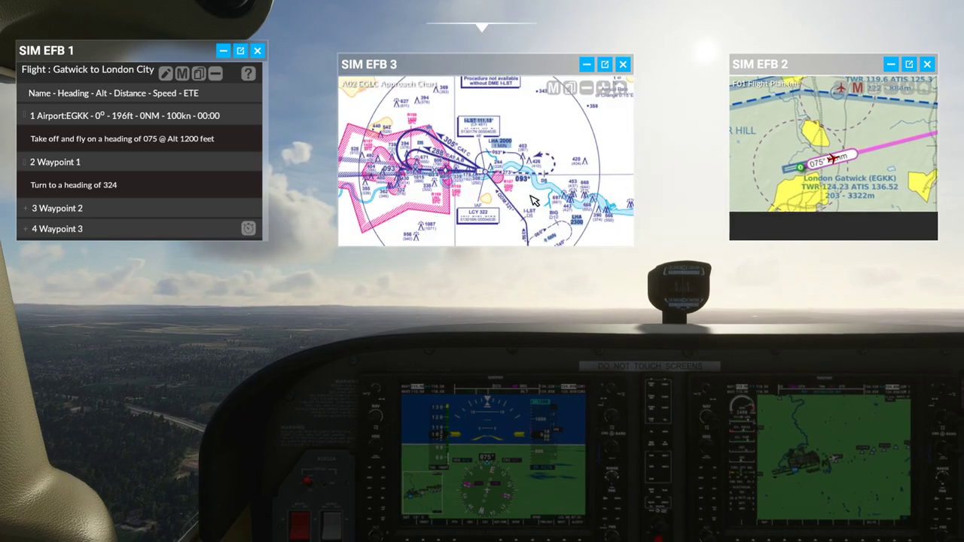
left_click_drag(517, 214, 539, 177)
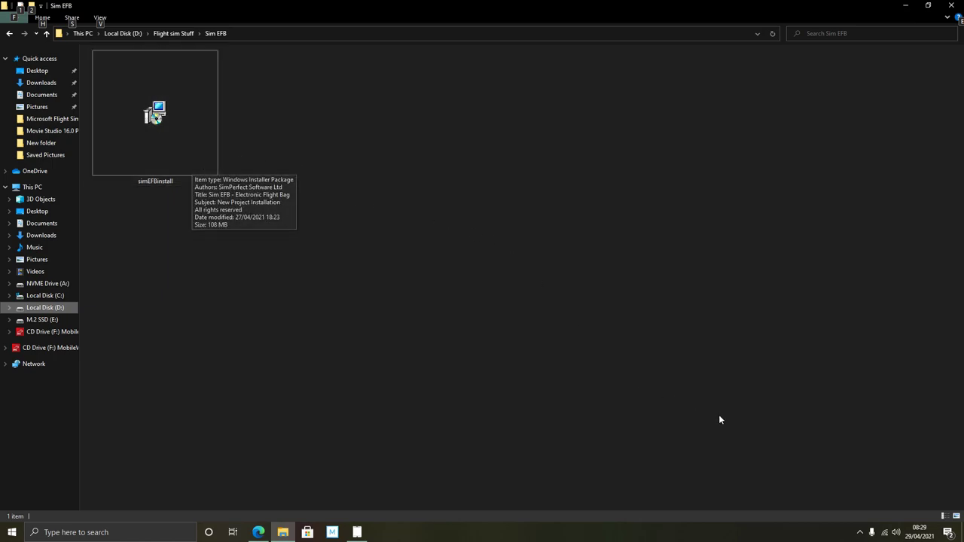
- Switch to the Sim EFB desktop program and view the A04 Arrival Depart routes and A05 Airways charts for EGKA
mouse_move(919, 529)
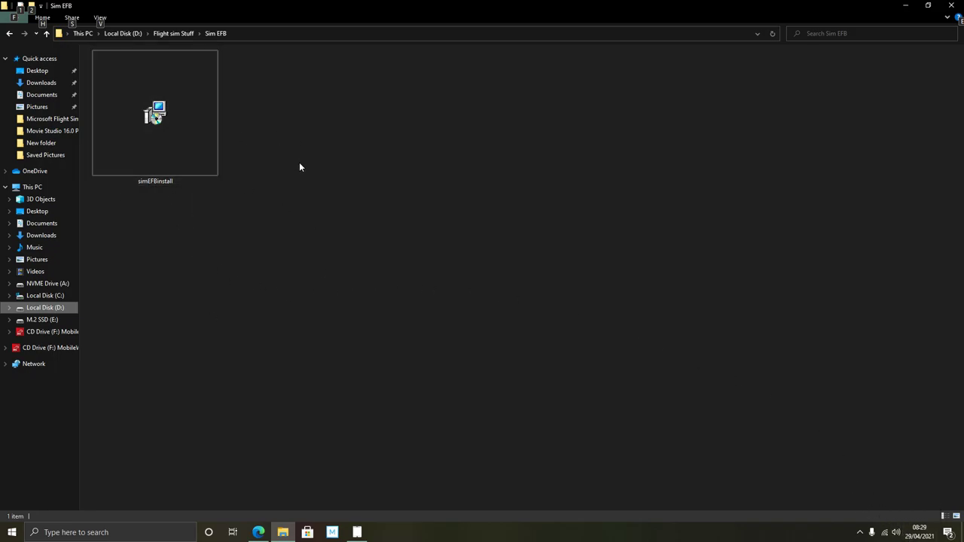
mouse_move(200, 160)
left_click(361, 505)
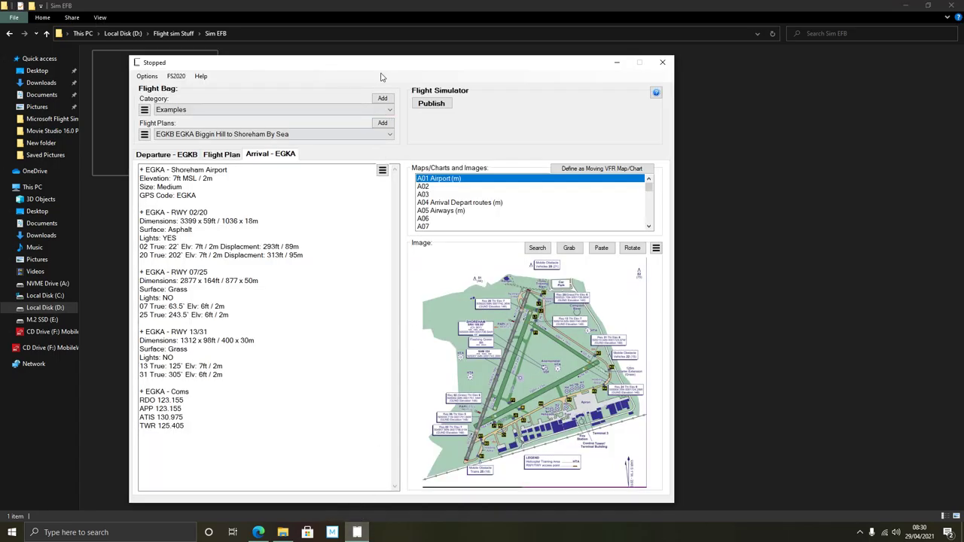
left_click_drag(386, 64, 465, 55)
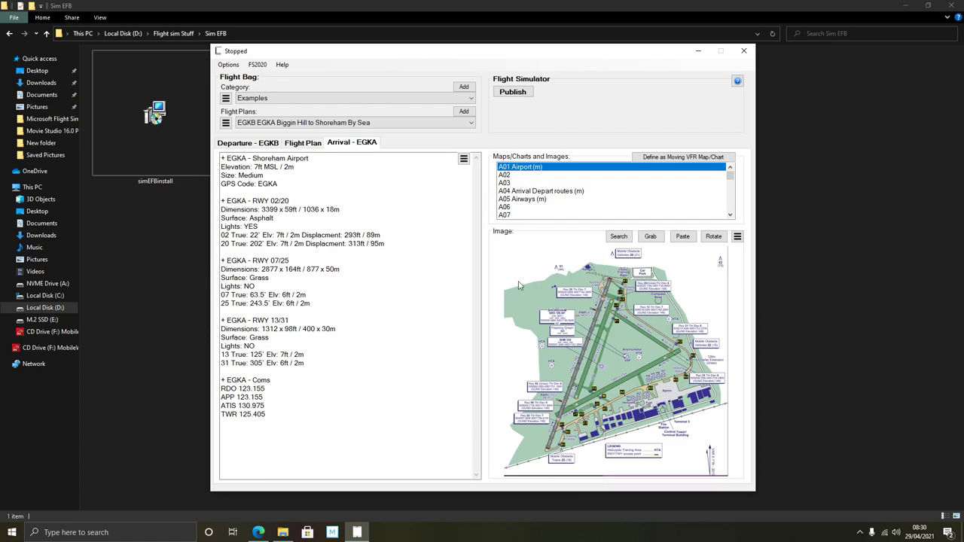
left_click(548, 192)
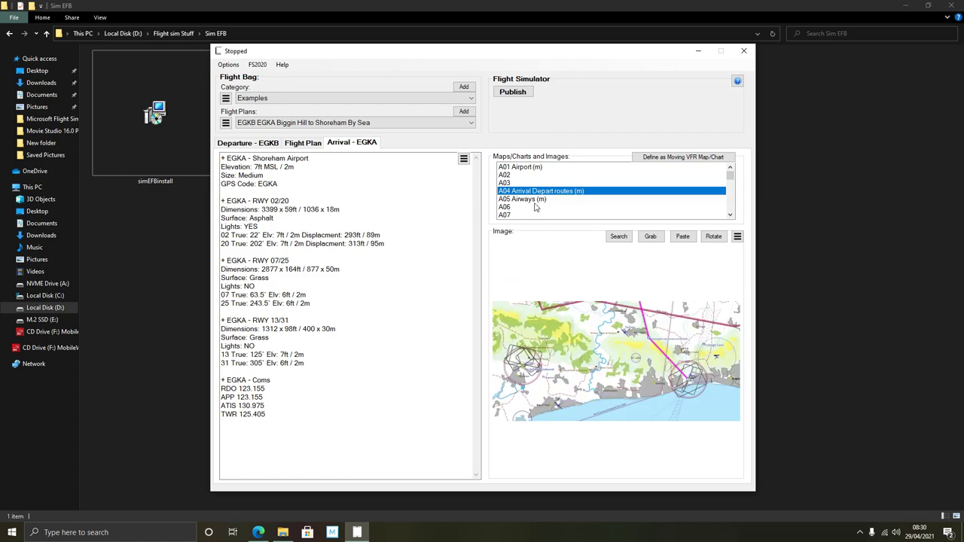
left_click(534, 200)
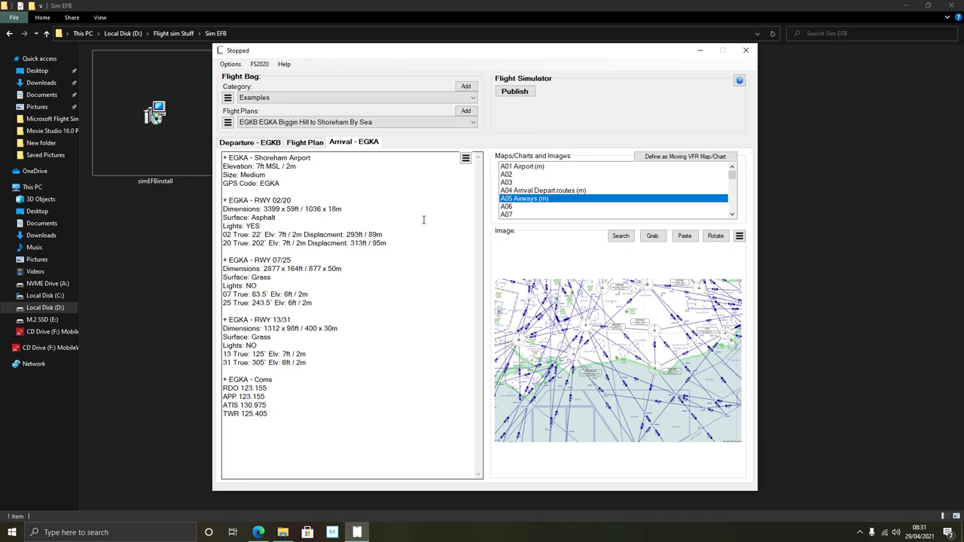
- Delete the take-off instruction and the Waypoint 1 to 3 notes from the EGKK EGLC Gatwick to London City VFR flight plan
left_click(422, 124)
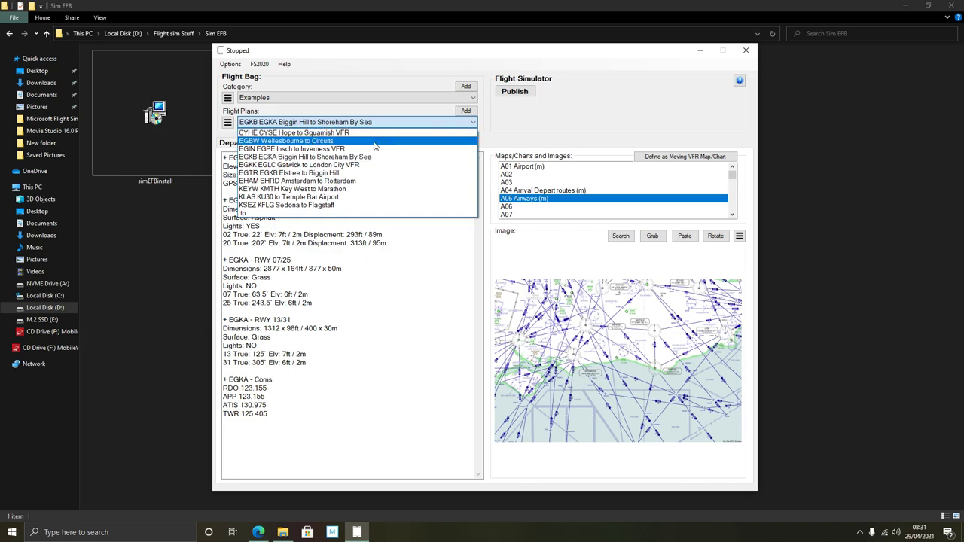
left_click(421, 165)
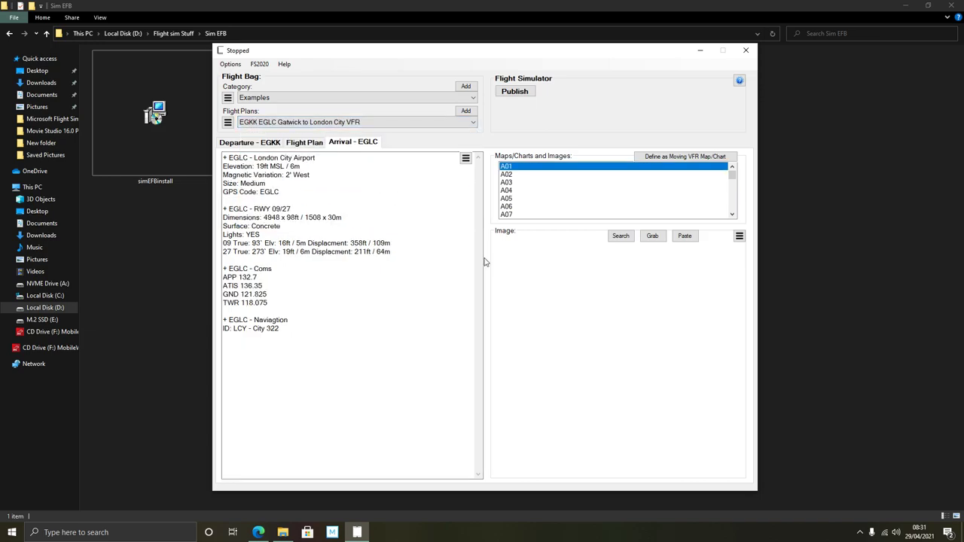
left_click(304, 142)
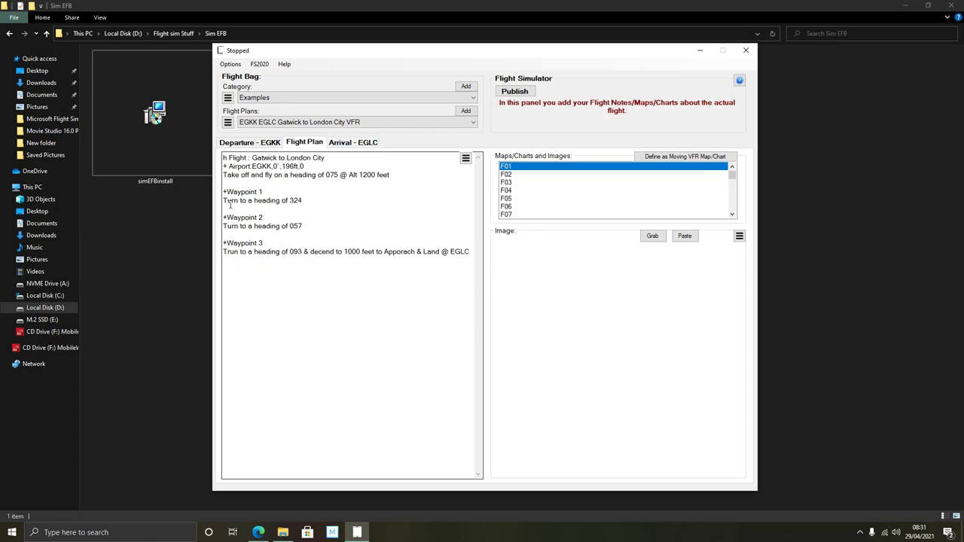
left_click_drag(472, 266, 214, 198)
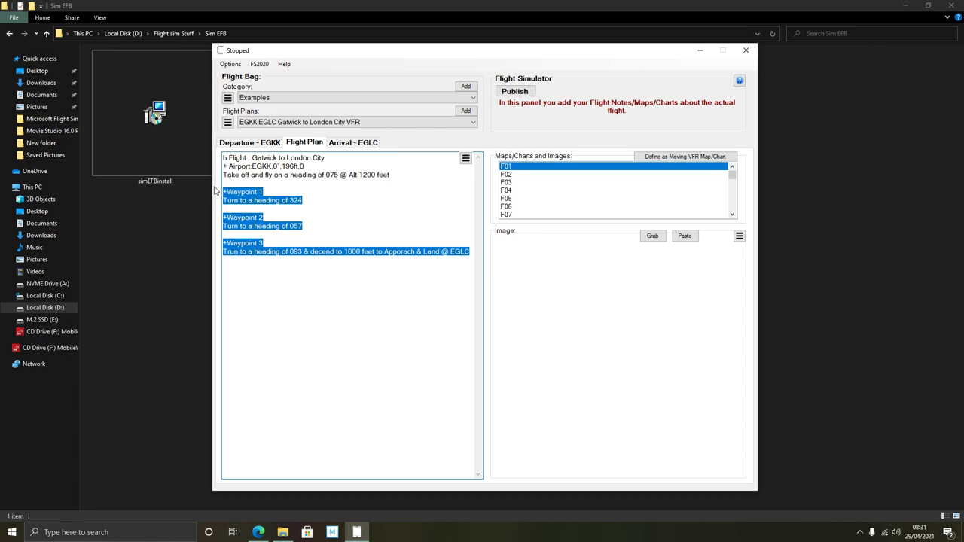
key("Delete")
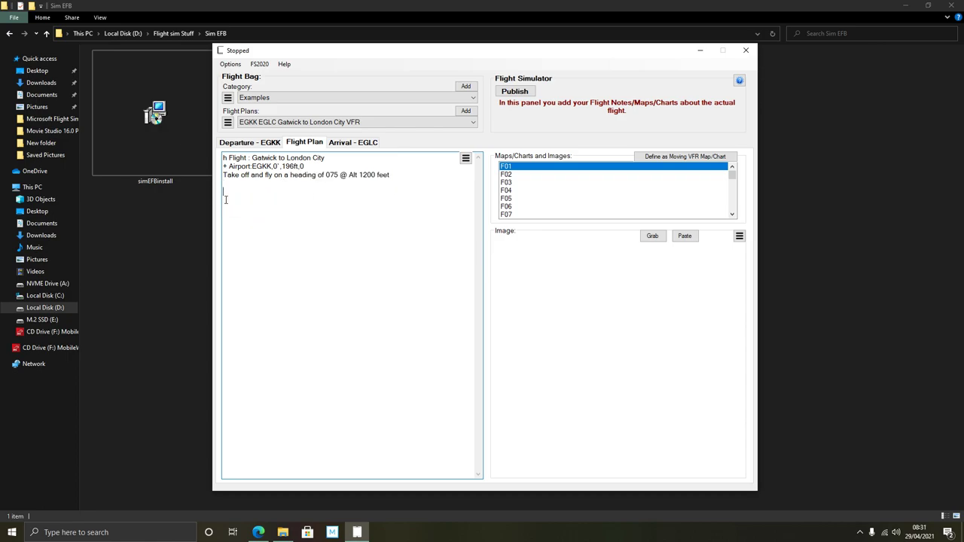
left_click_drag(224, 191, 229, 181)
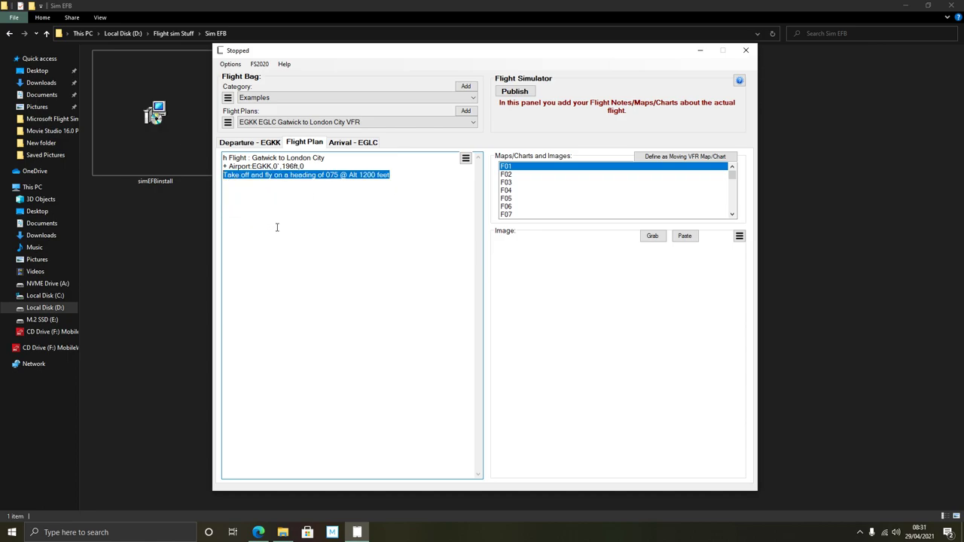
key("Delete")
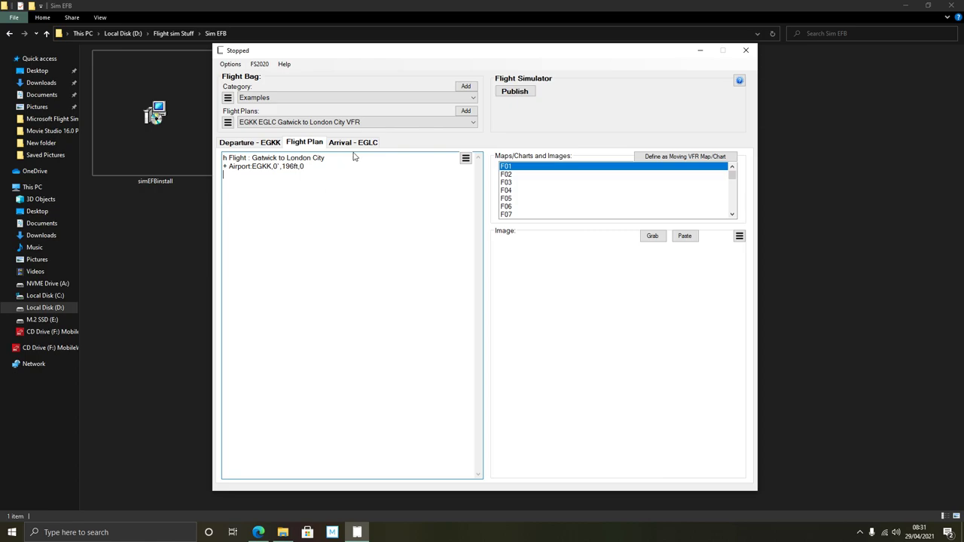
- Review the EGKK departure notes, the EGLC arrival notes and the remaining flight plan text
left_click(255, 143)
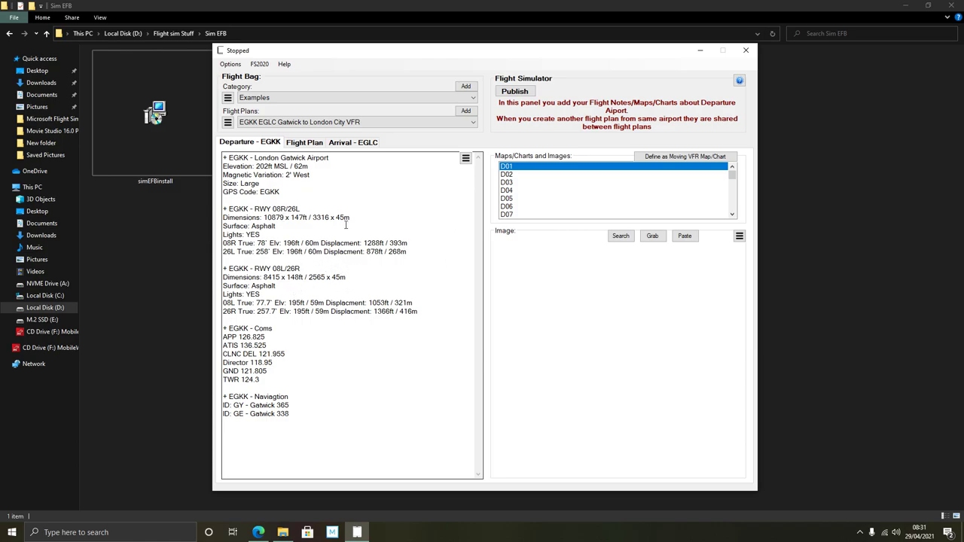
left_click(356, 144)
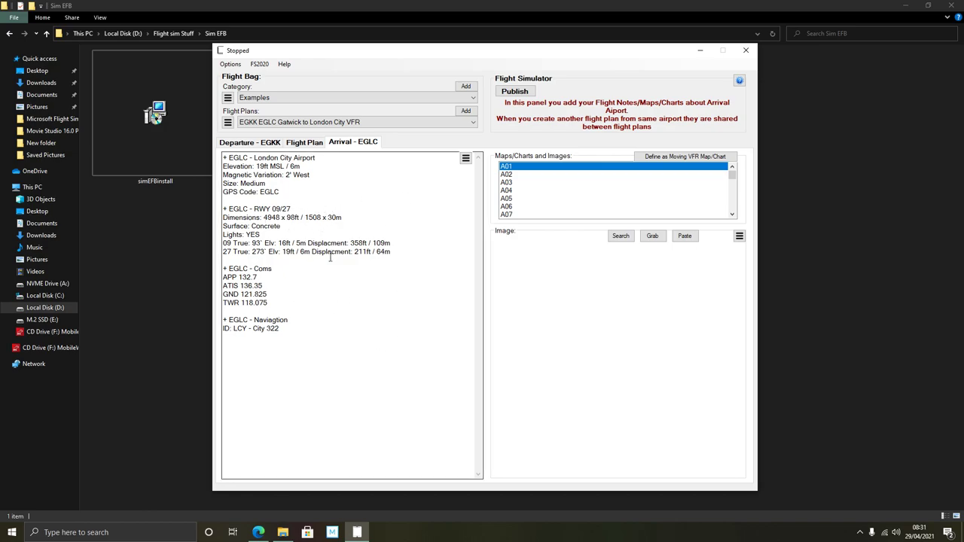
left_click(305, 145)
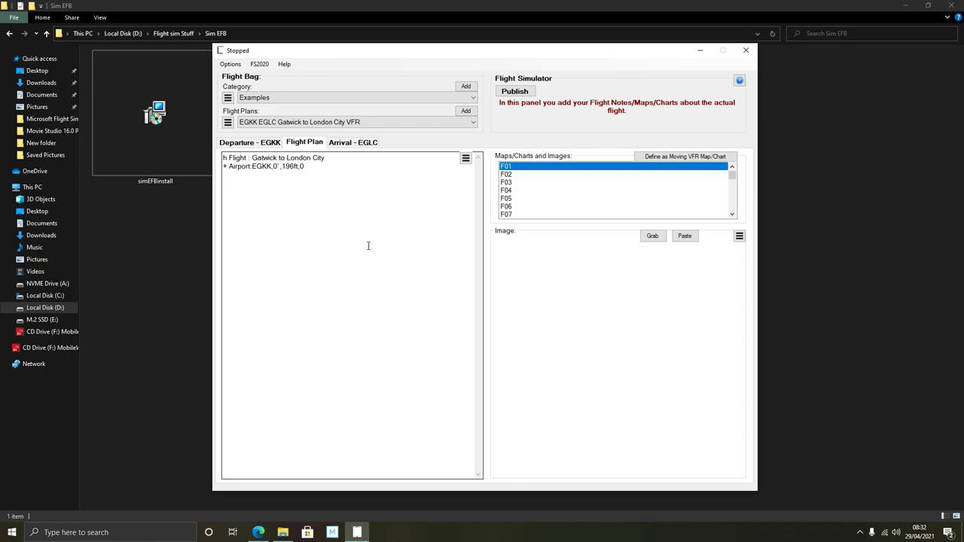
left_click(351, 143)
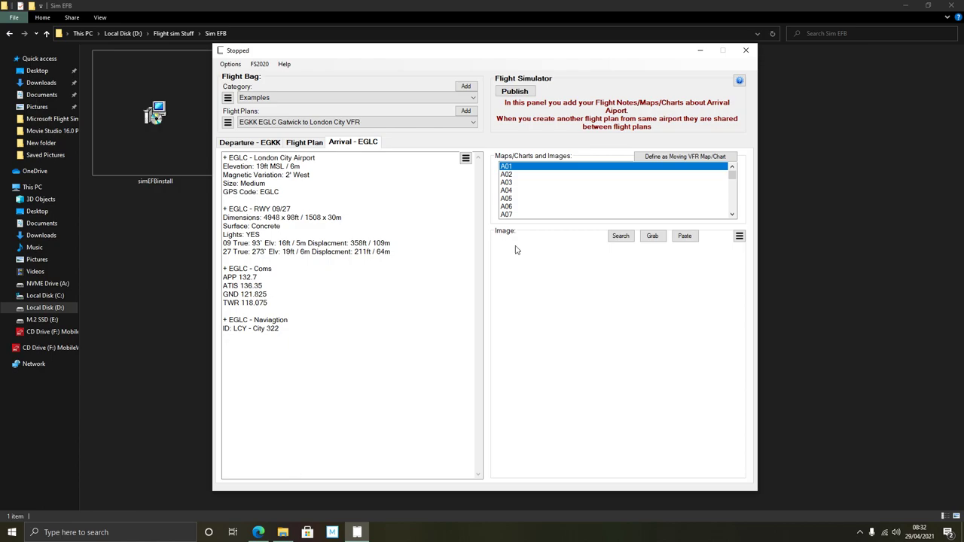
- Run the Google lookup of arrival airport information for EGLC and check the web pages it opens in the browser
left_click(466, 157)
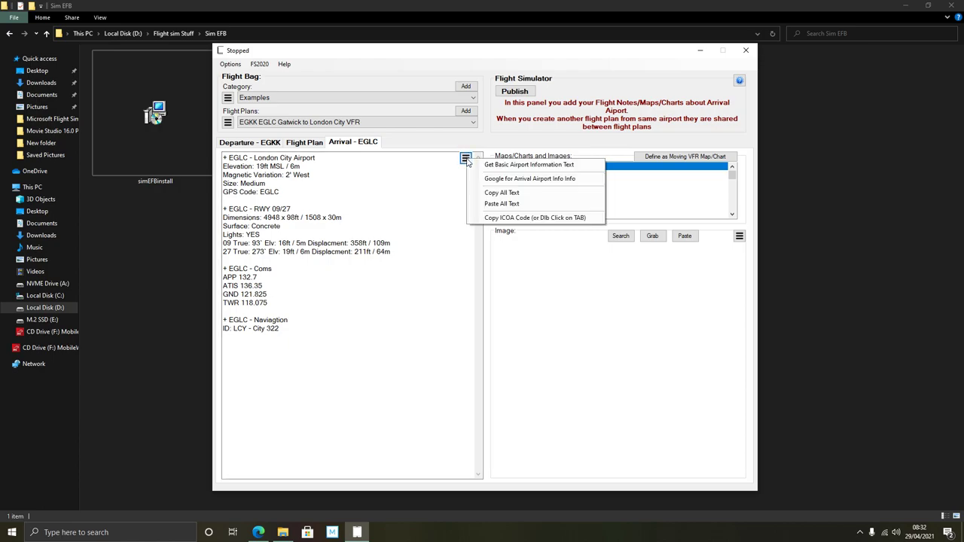
left_click(505, 181)
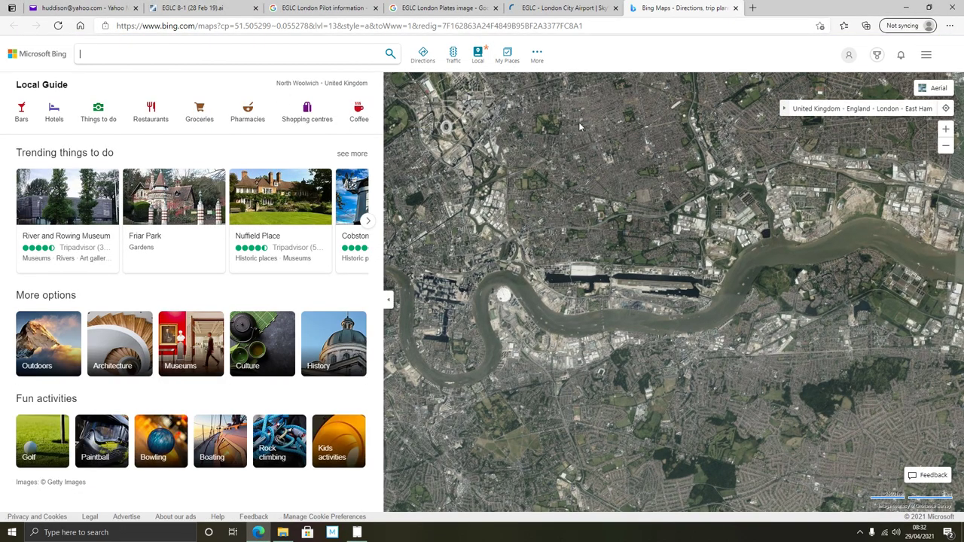
left_click(565, 7)
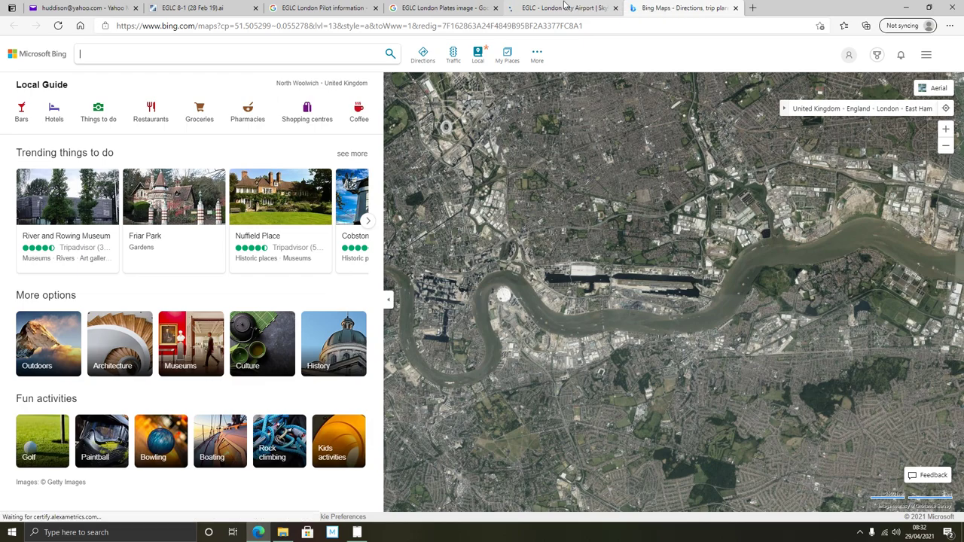
left_click(667, 7)
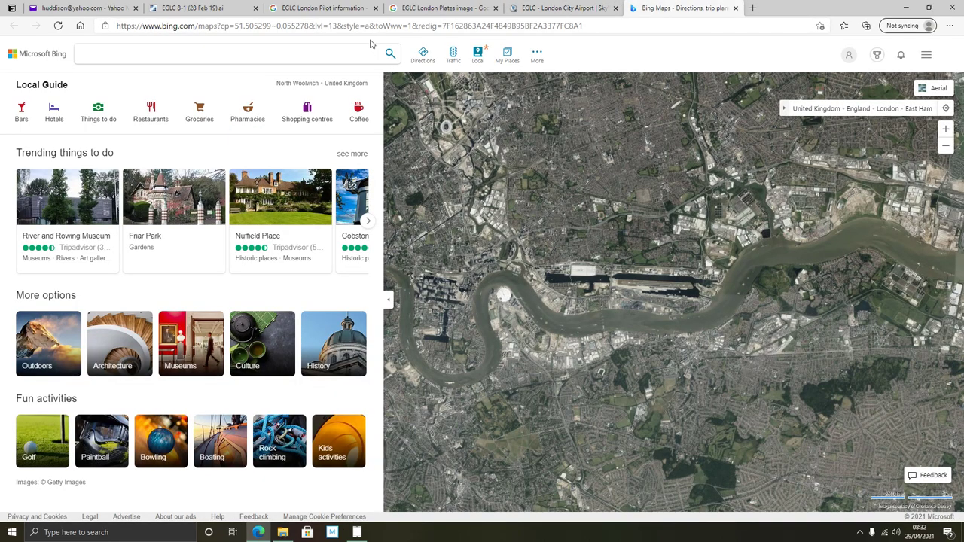
- Close the two Google search pages and zoom the Bing Maps aerial view in on London City Airport
left_click(346, 9)
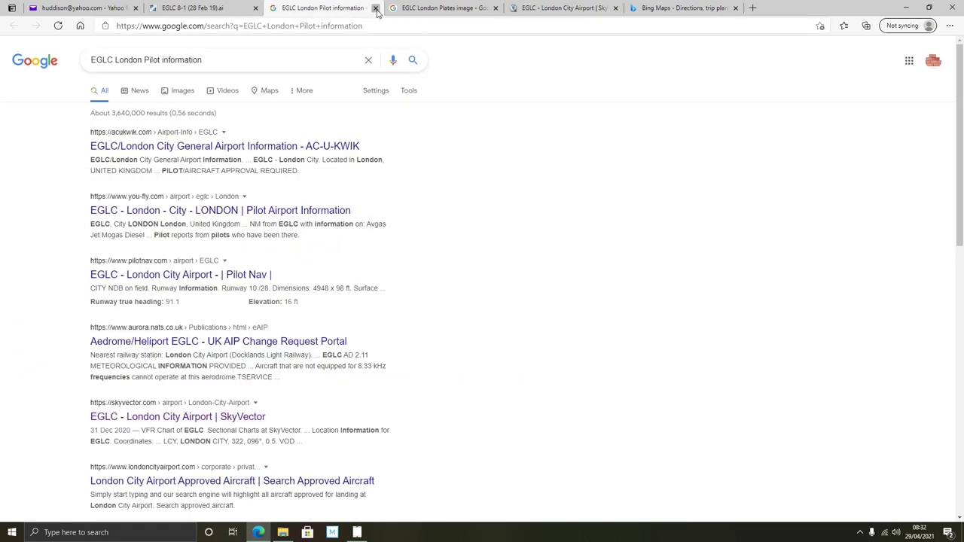
left_click(375, 8)
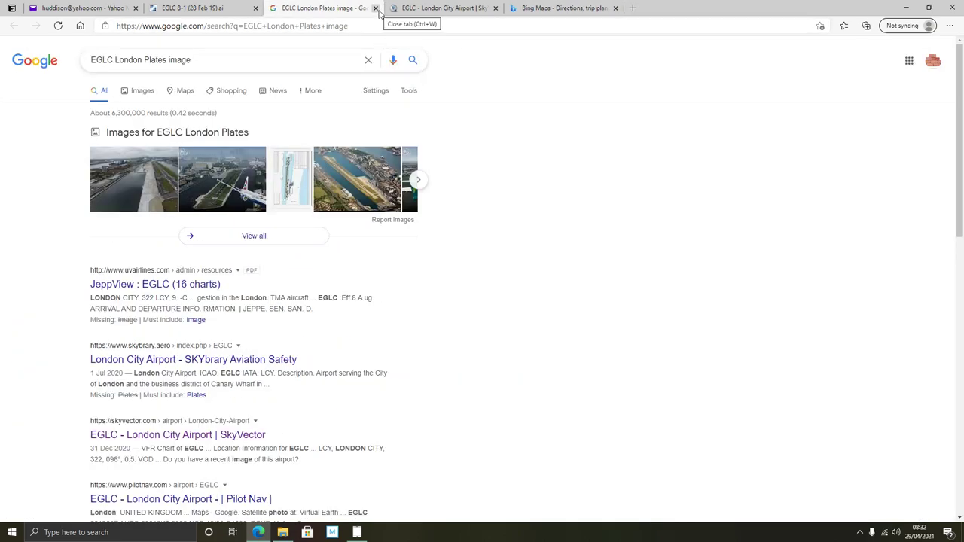
left_click(375, 8)
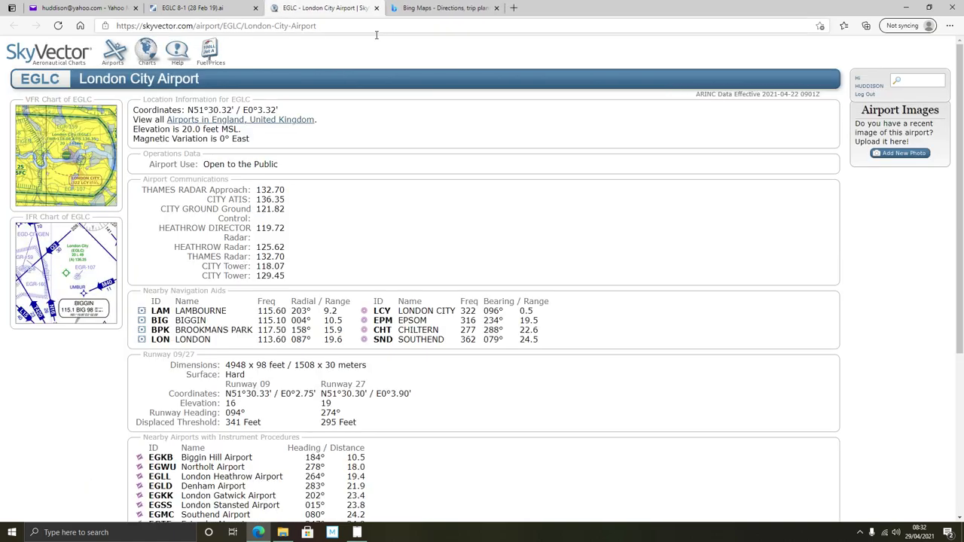
left_click(412, 14)
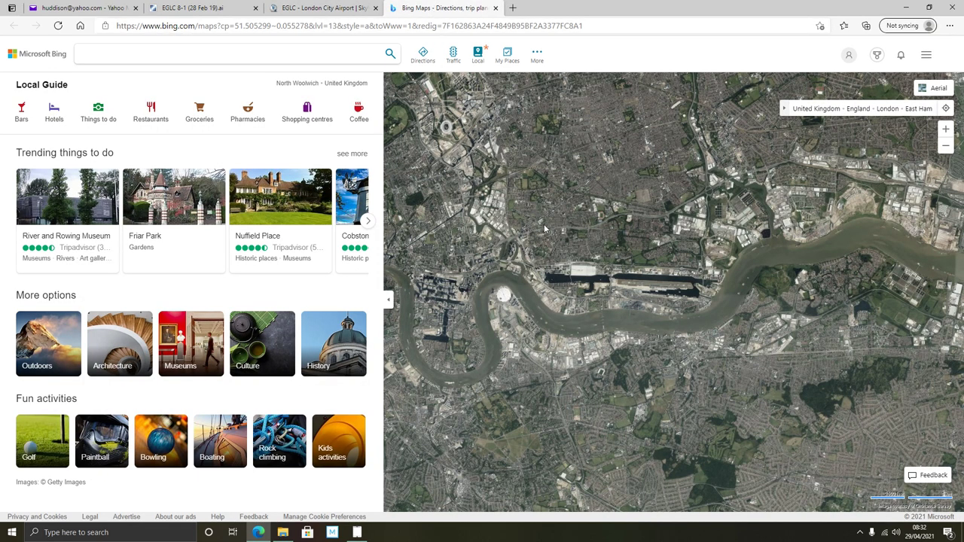
scroll(634, 290, "up", 1)
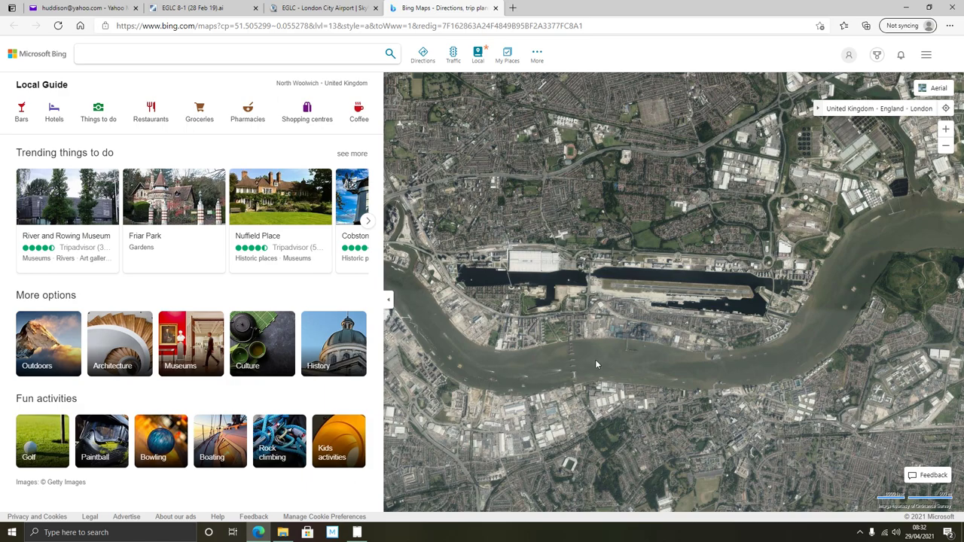
- Switch to Sim EFB and grab the Bing aerial view around London City Airport into arrival image slot A01, named Arial
left_click(358, 532)
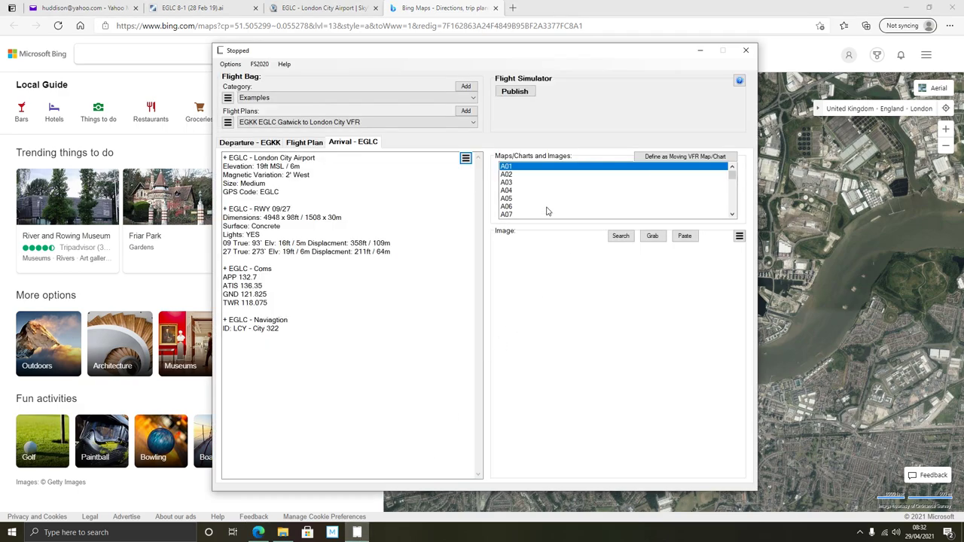
left_click(513, 175)
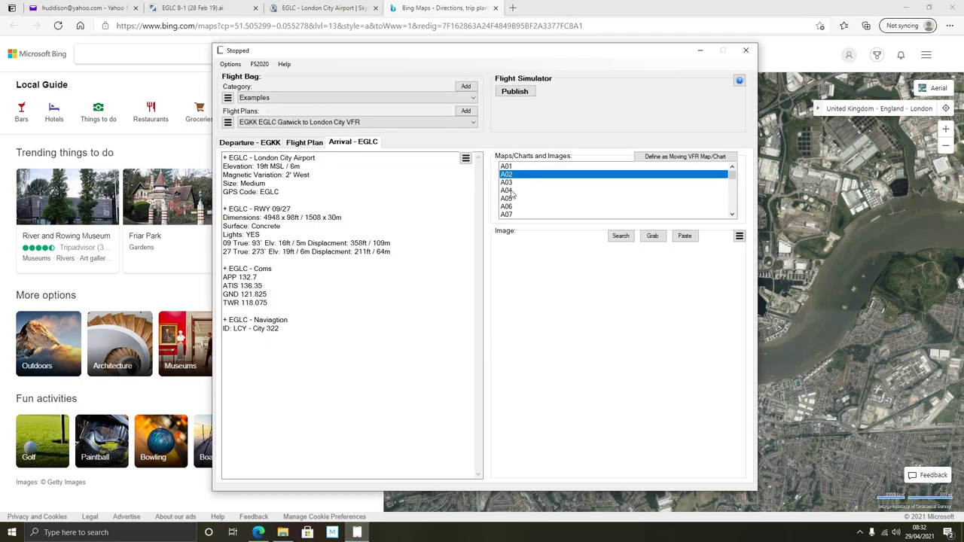
left_click(510, 183)
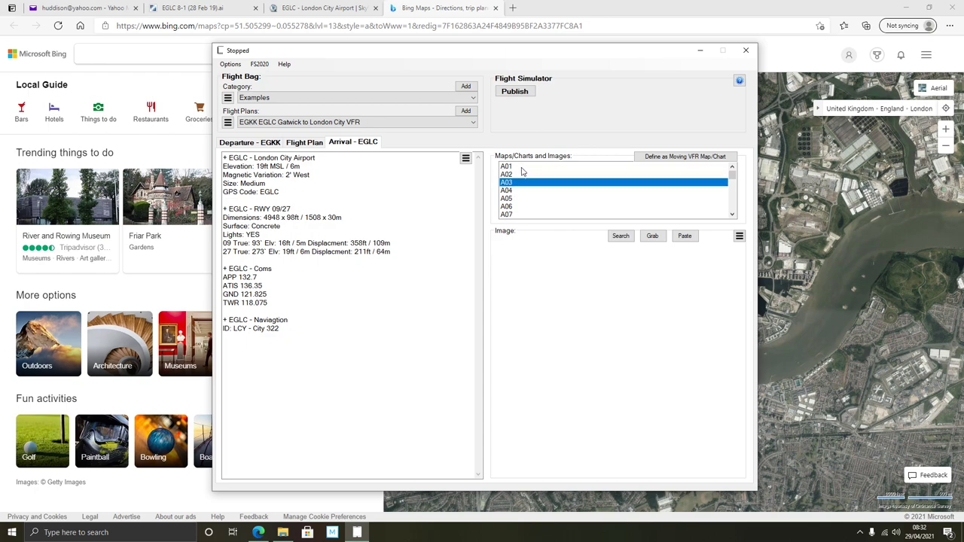
left_click(521, 167)
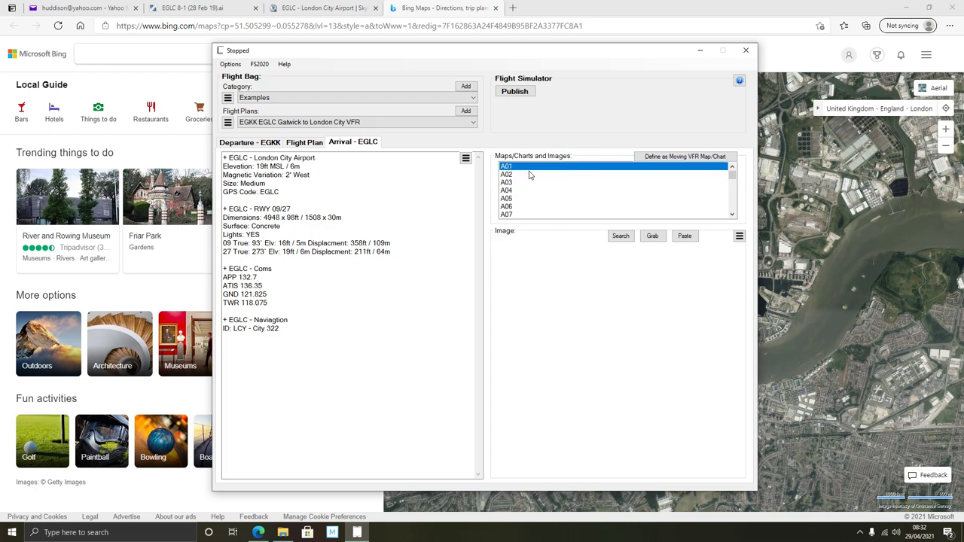
left_click(652, 236)
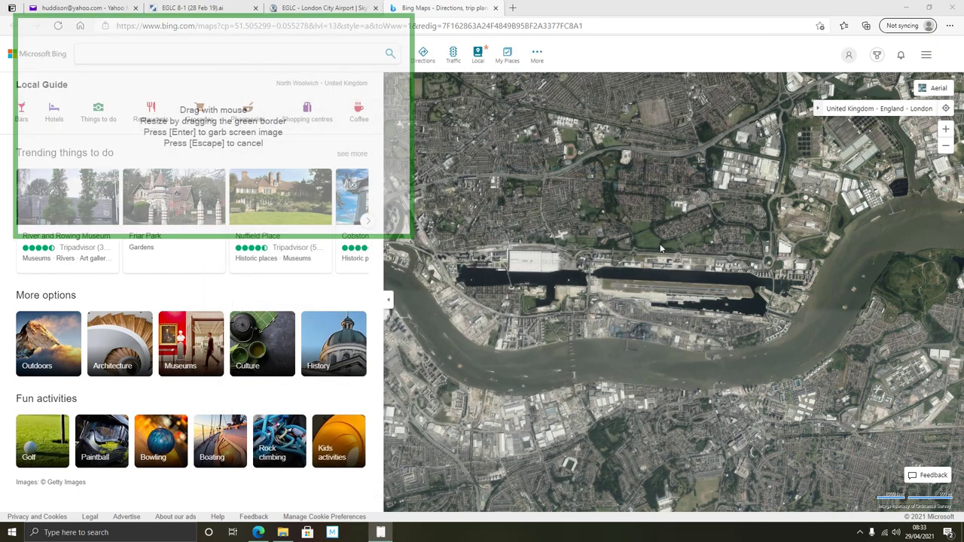
left_click_drag(271, 145, 692, 292)
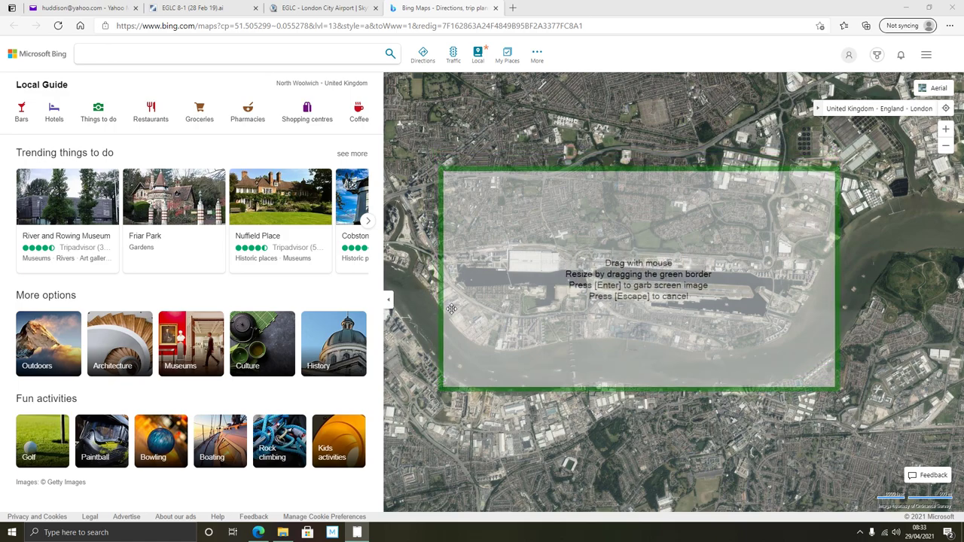
left_click_drag(443, 308, 418, 307)
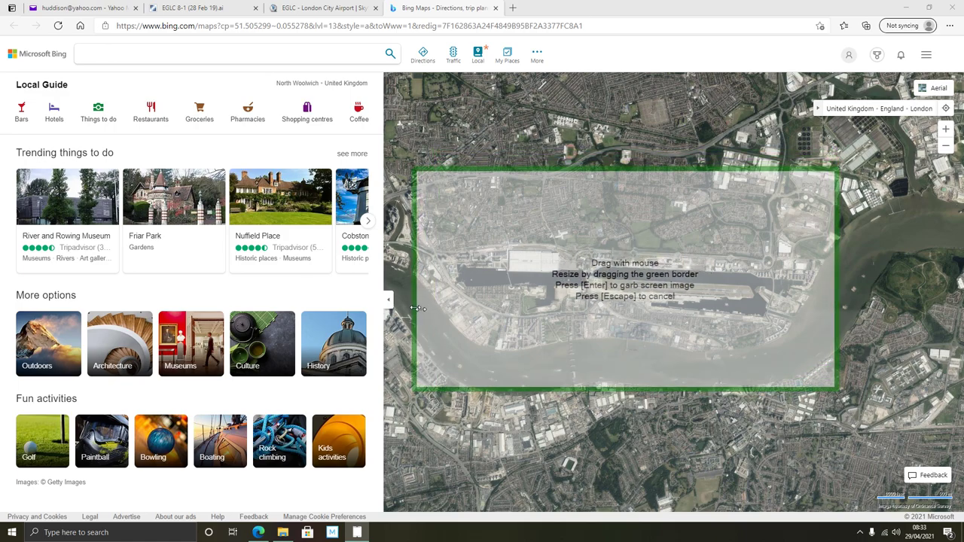
mouse_move(657, 251)
left_mouse_down()
mouse_move(627, 247)
mouse_move(646, 250)
left_mouse_up()
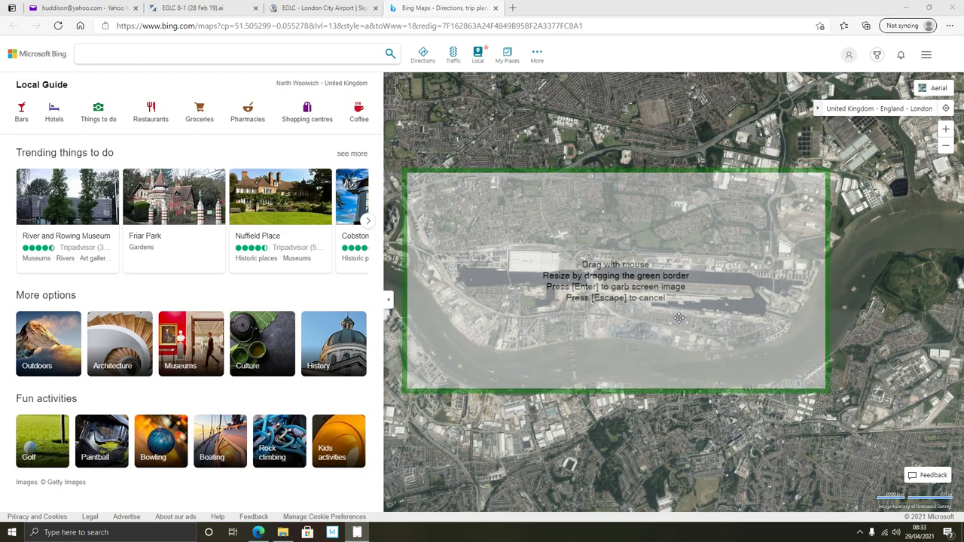
key("Return")
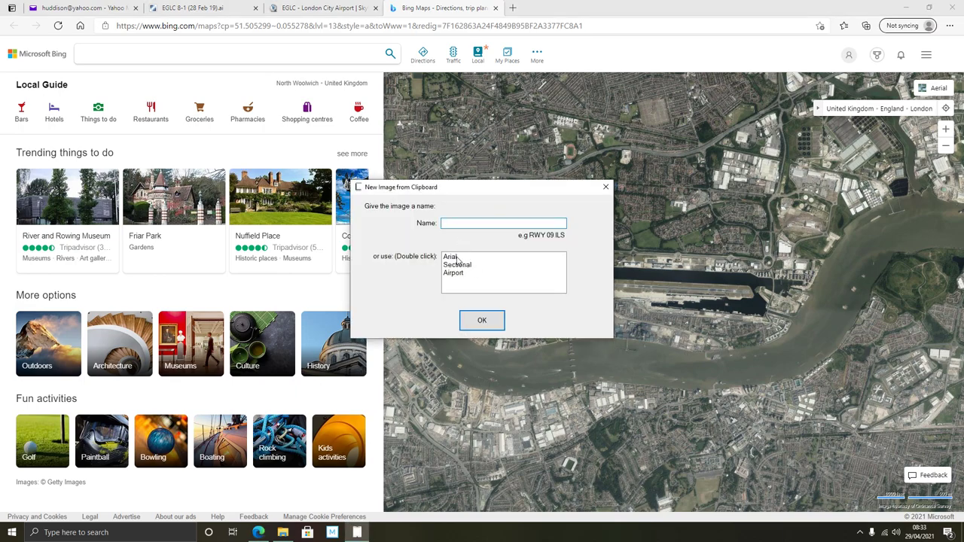
double_click(451, 257)
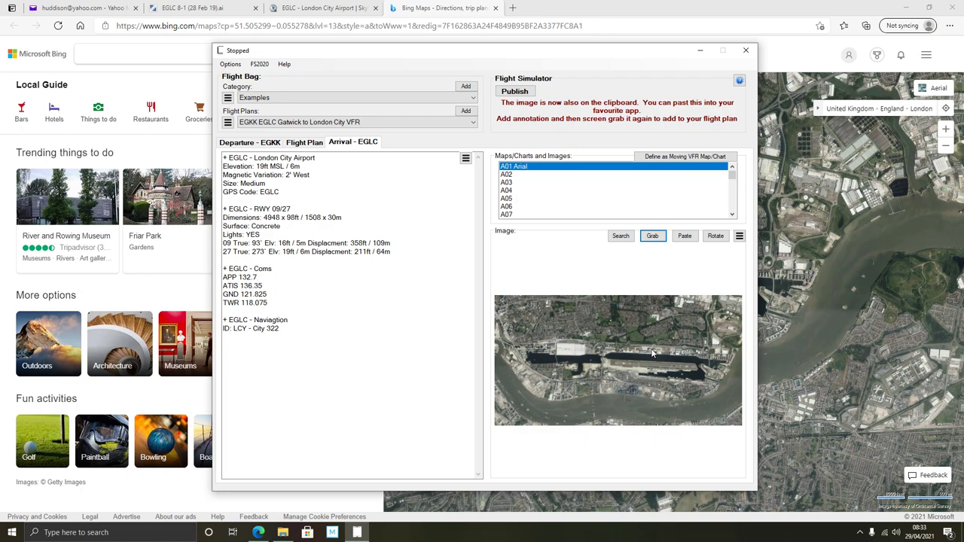
- Grab the full EGLC instrument approach chart page from the browser into arrival image slot A02, named Airport Chart
left_click(512, 174)
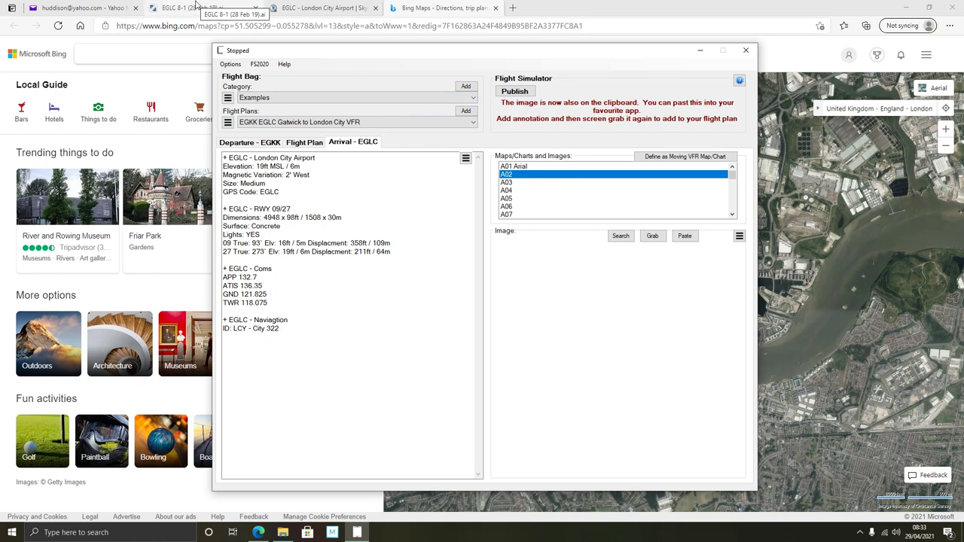
left_click(196, 8)
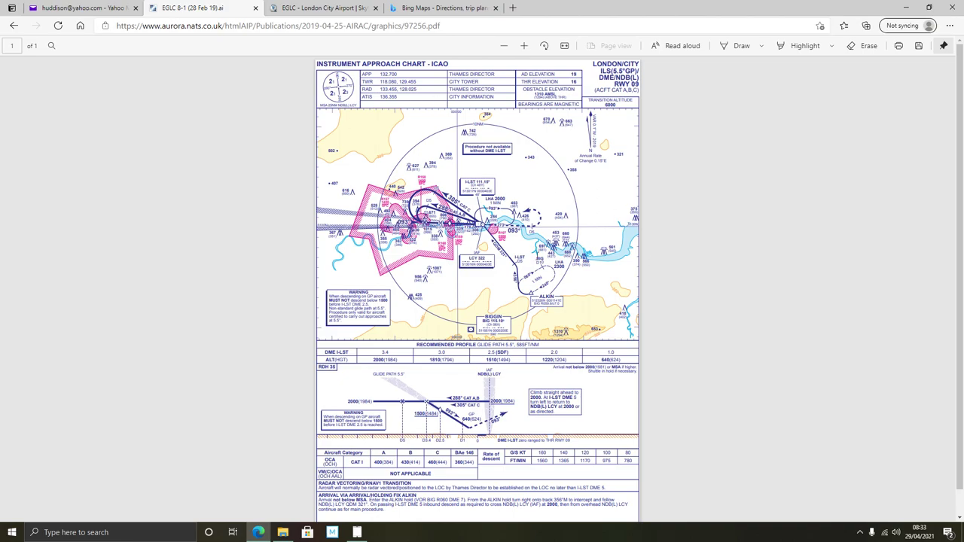
left_click(357, 532)
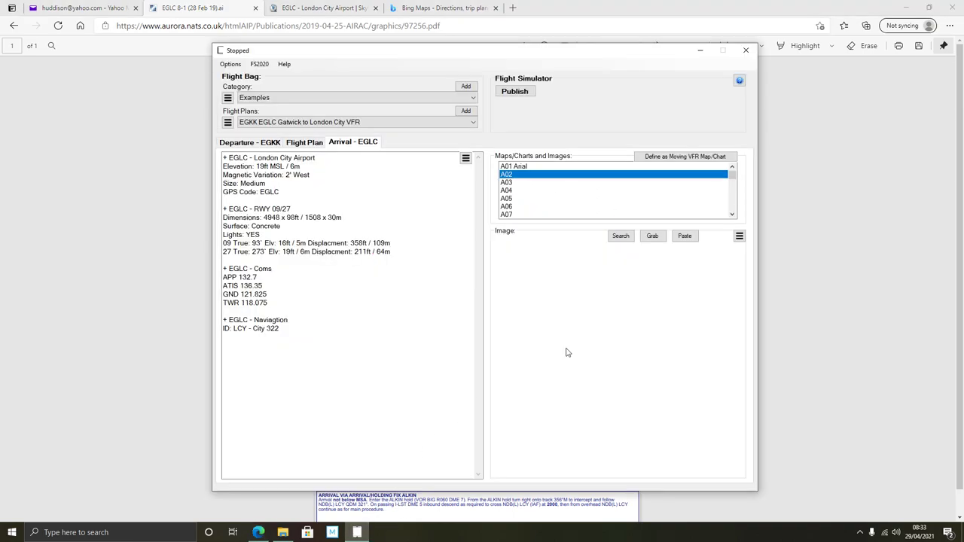
left_click(652, 236)
left_click_drag(614, 298, 496, 188)
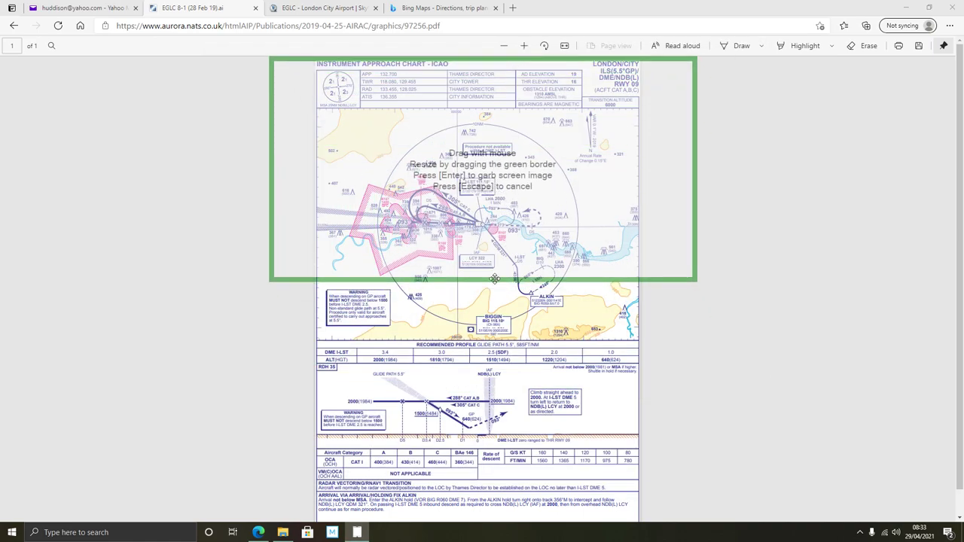
left_click_drag(495, 278, 484, 519)
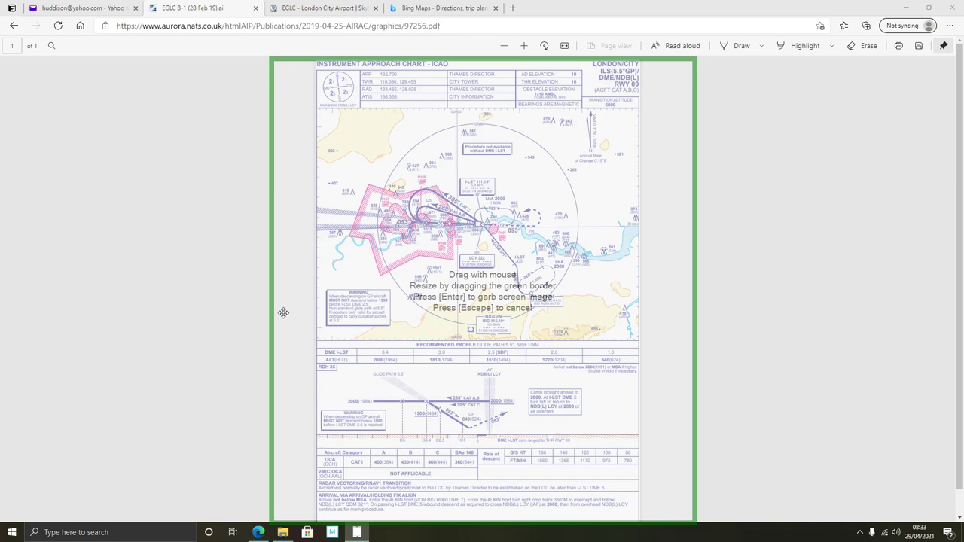
left_click_drag(272, 309, 314, 311)
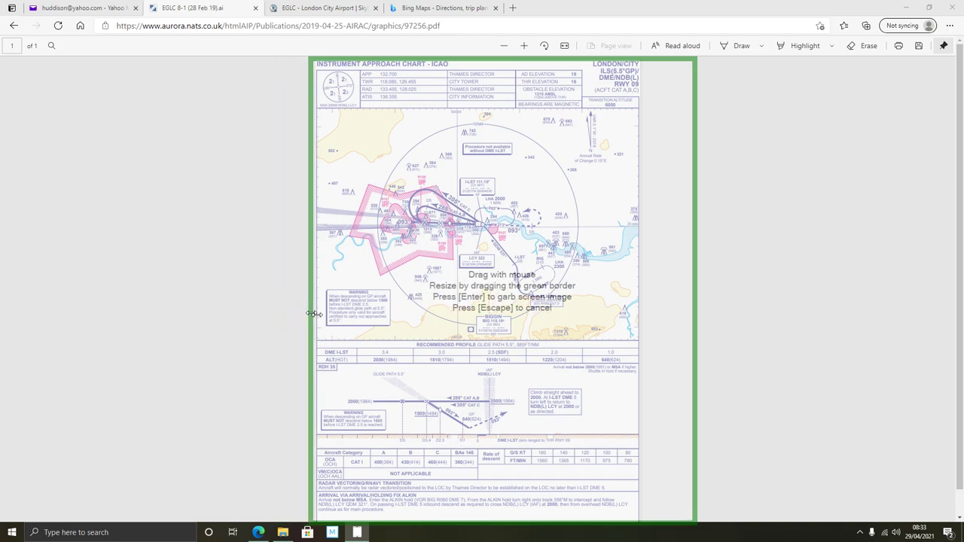
left_click_drag(700, 297, 643, 300)
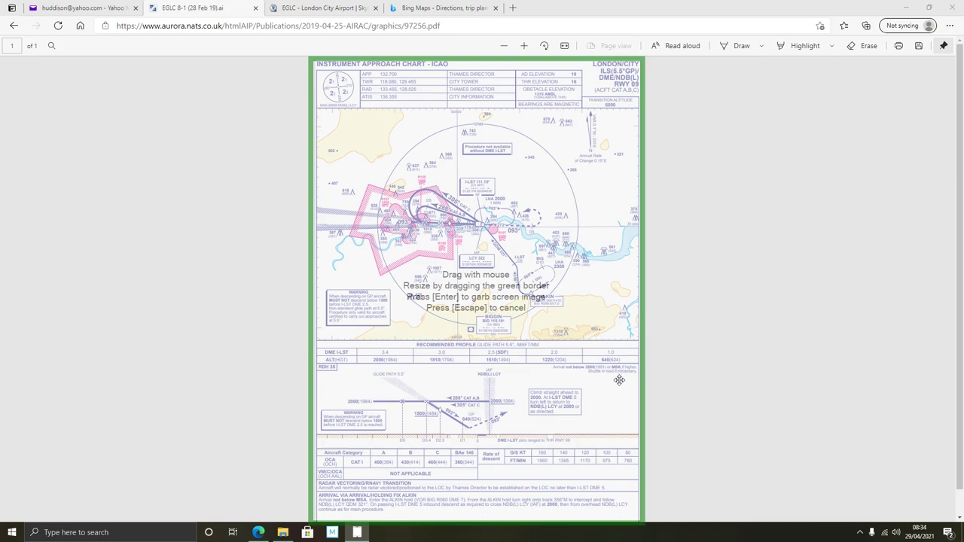
key("Return")
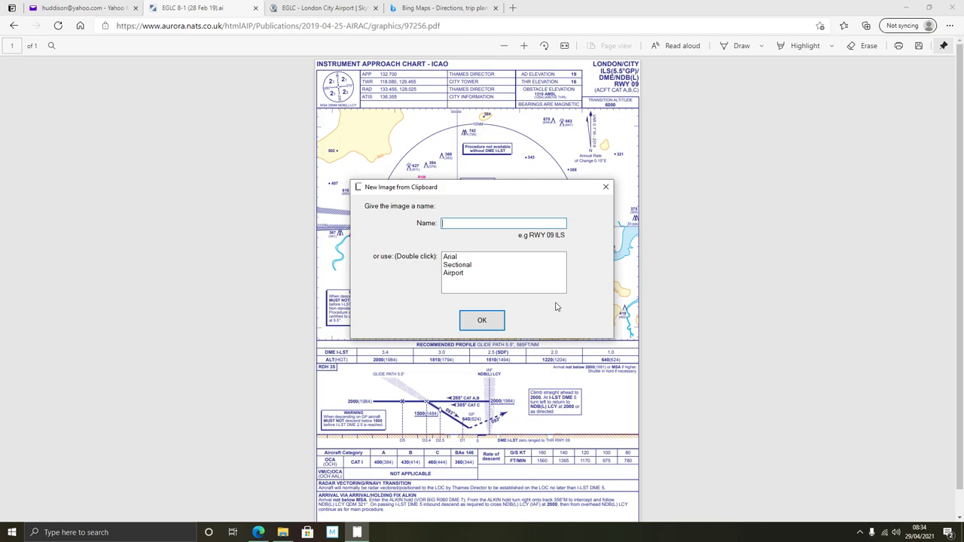
type("Airport Chart")
left_click(486, 321)
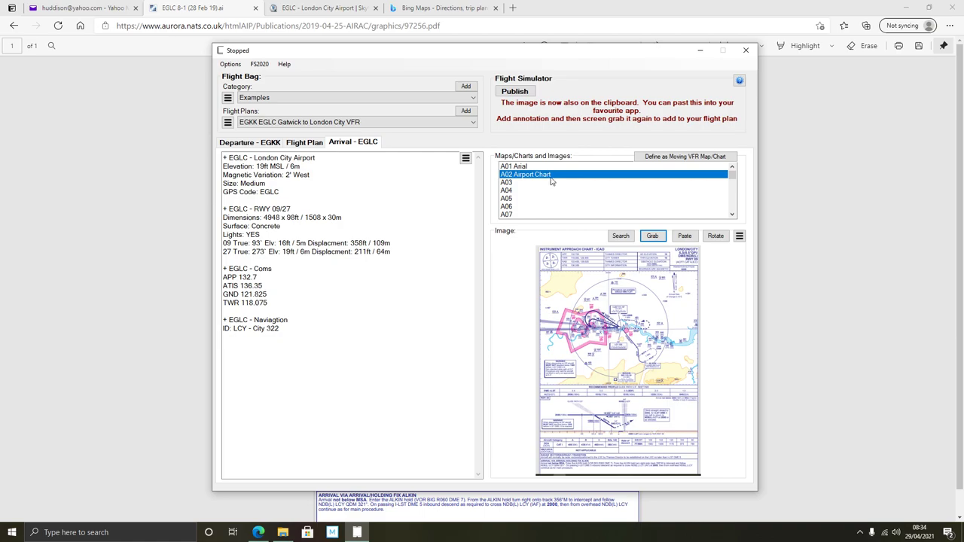
- Open the IFR chart of EGLC from the London City Airport page on SkyVector in the browser
left_click(440, 7)
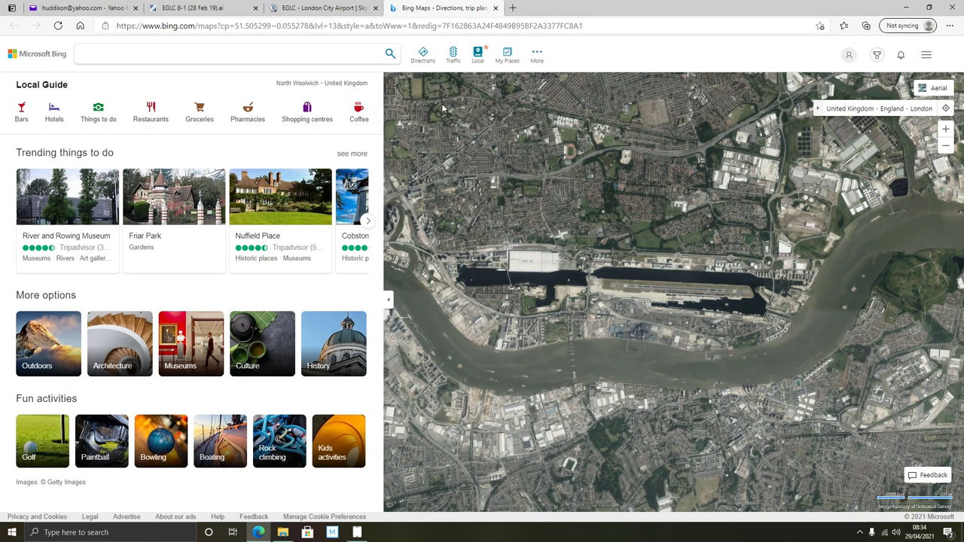
left_click(346, 9)
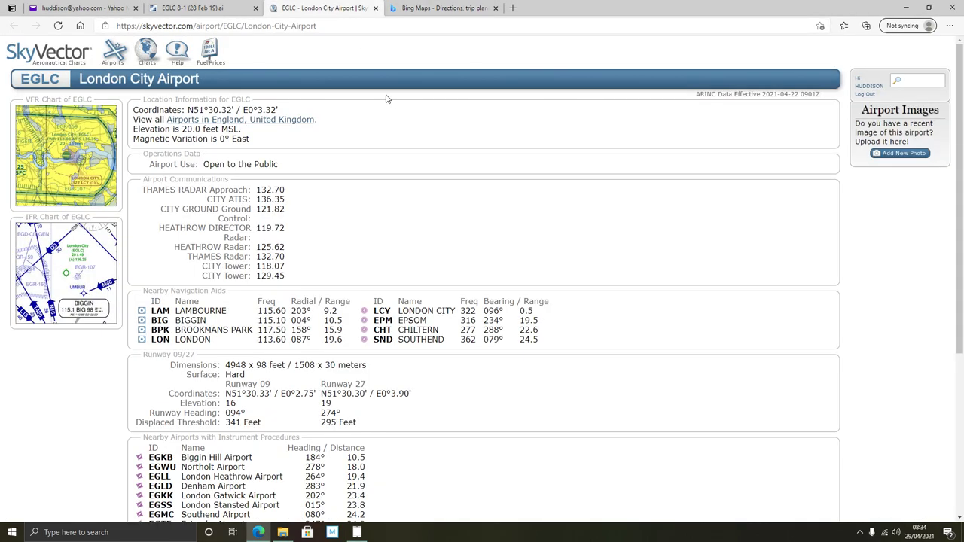
left_click(92, 277)
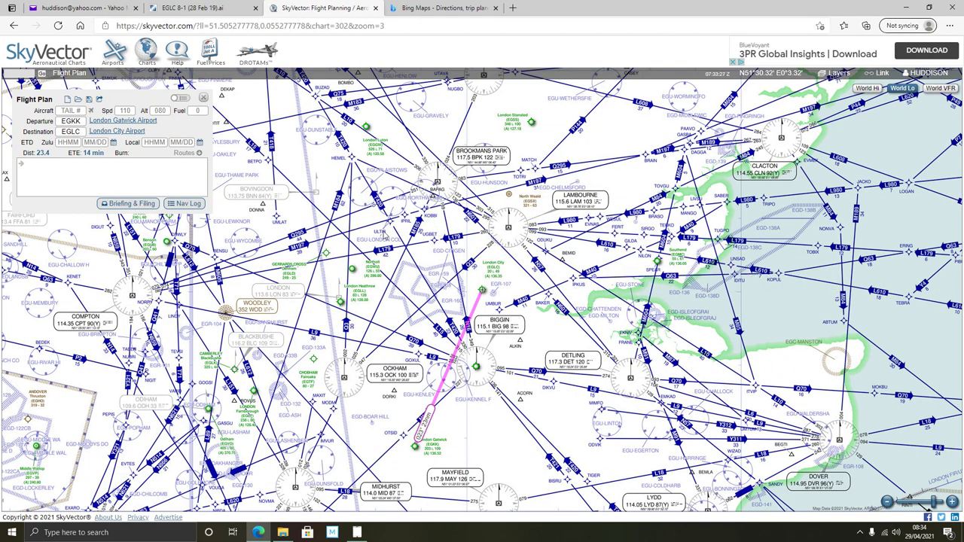
left_click(11, 26)
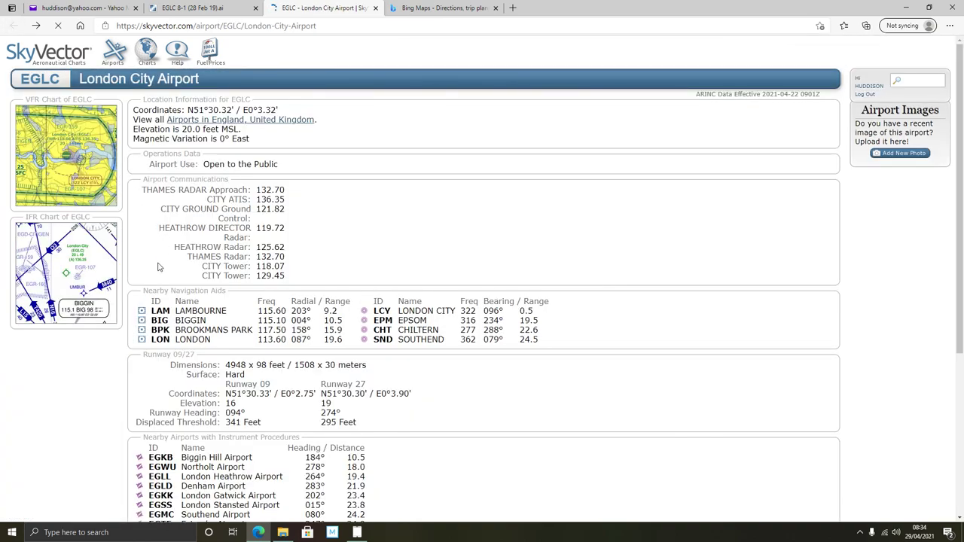
left_click(75, 260)
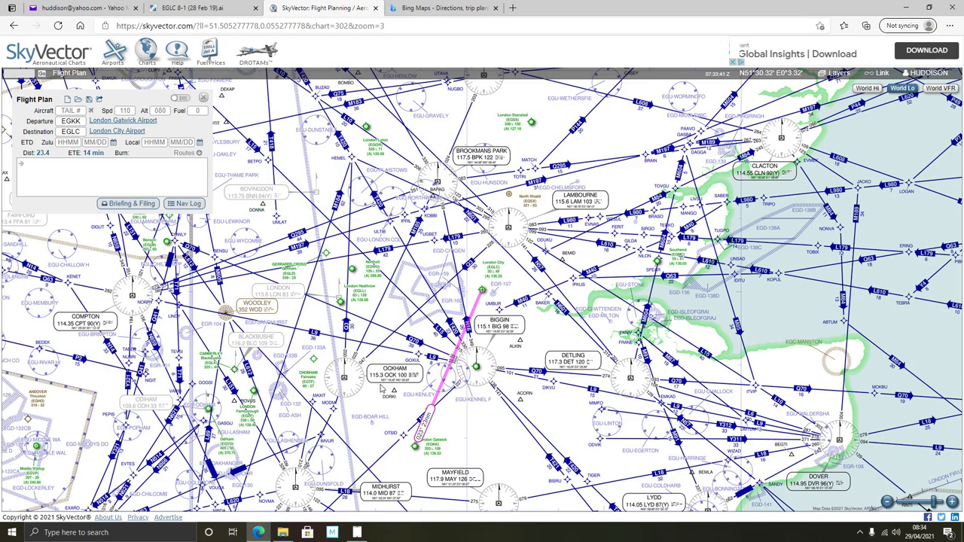
- Switch to Sim EFB and grab the SkyVector chart area around the Gatwick to London City route into arrival slot A03, named IFR Chart
left_click(357, 532)
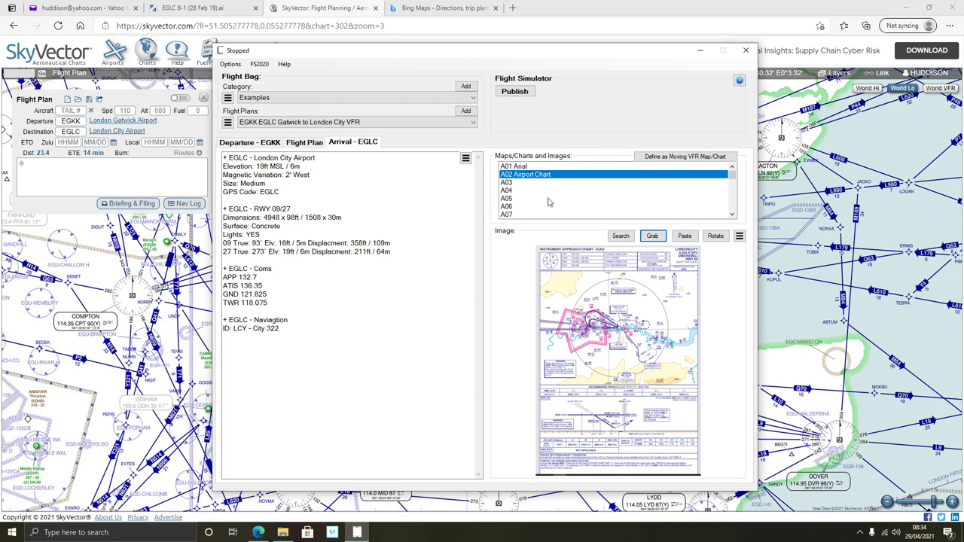
left_click(512, 184)
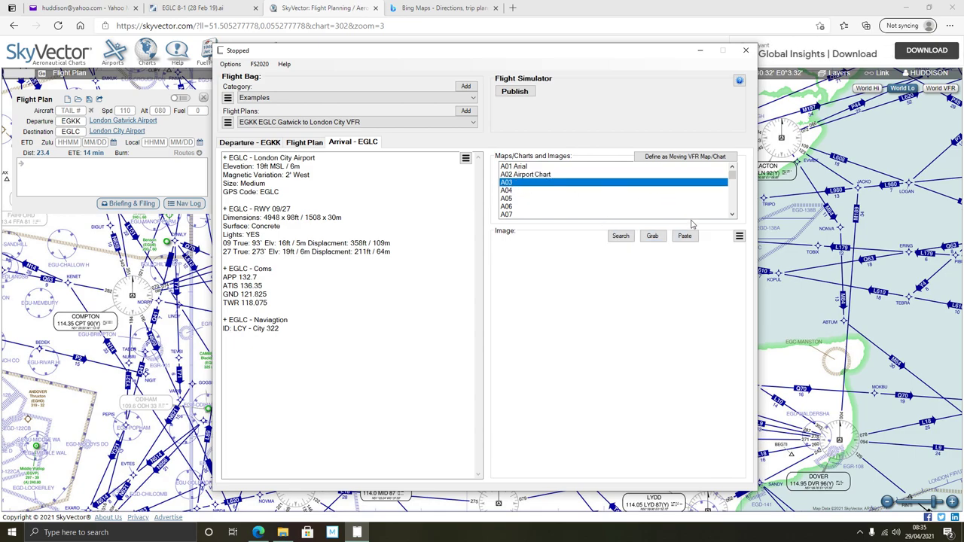
left_click(652, 237)
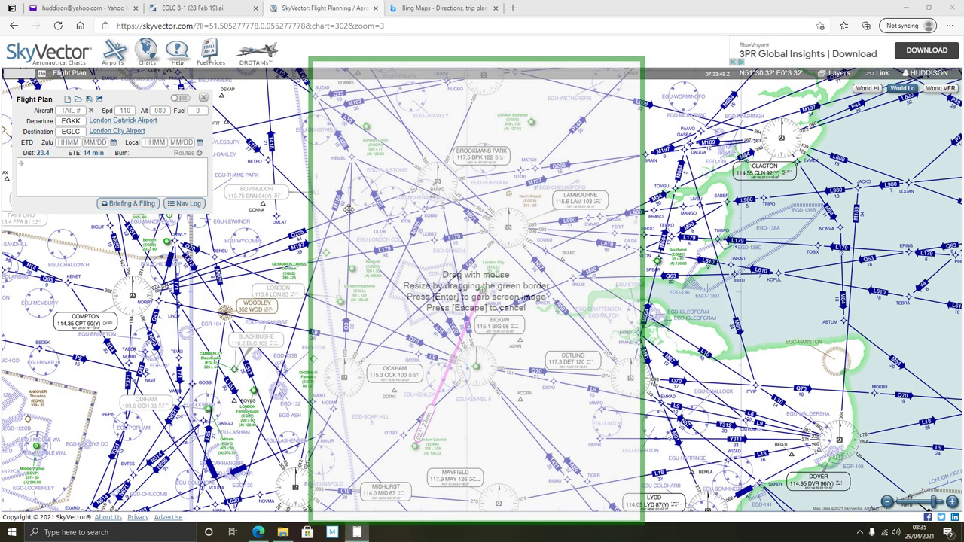
left_click_drag(317, 284, 170, 285)
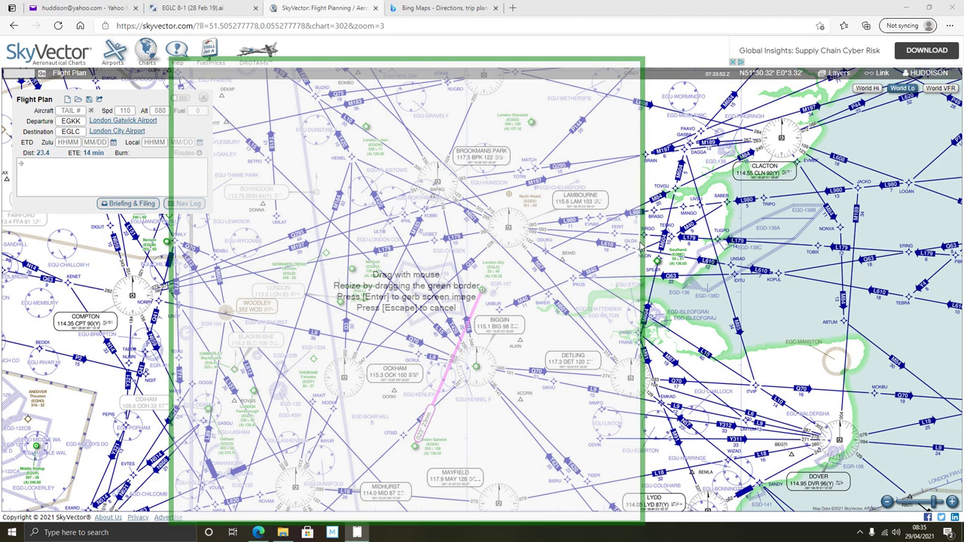
left_click_drag(644, 66, 859, 66)
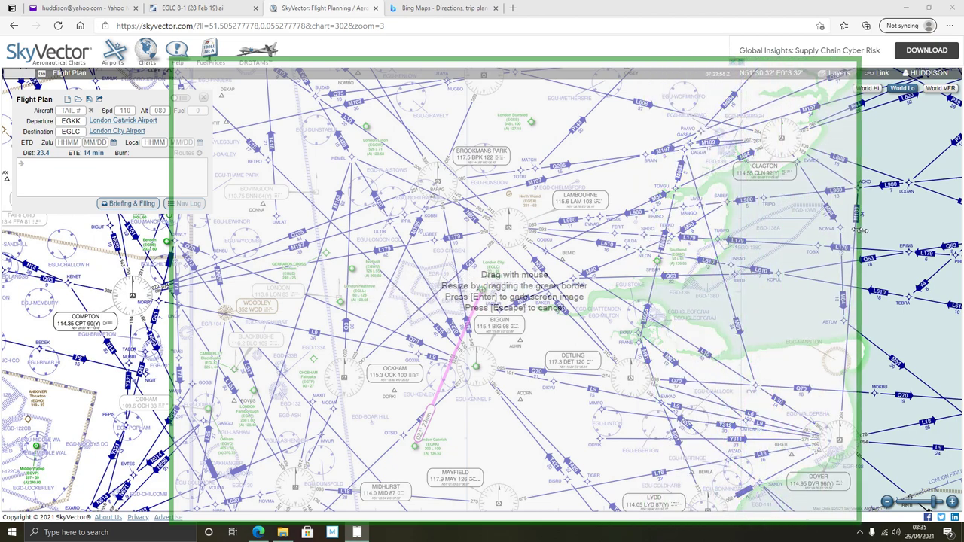
left_click_drag(635, 58, 636, 80)
mouse_move(630, 304)
left_mouse_down()
mouse_move(640, 287)
mouse_move(640, 295)
left_mouse_up()
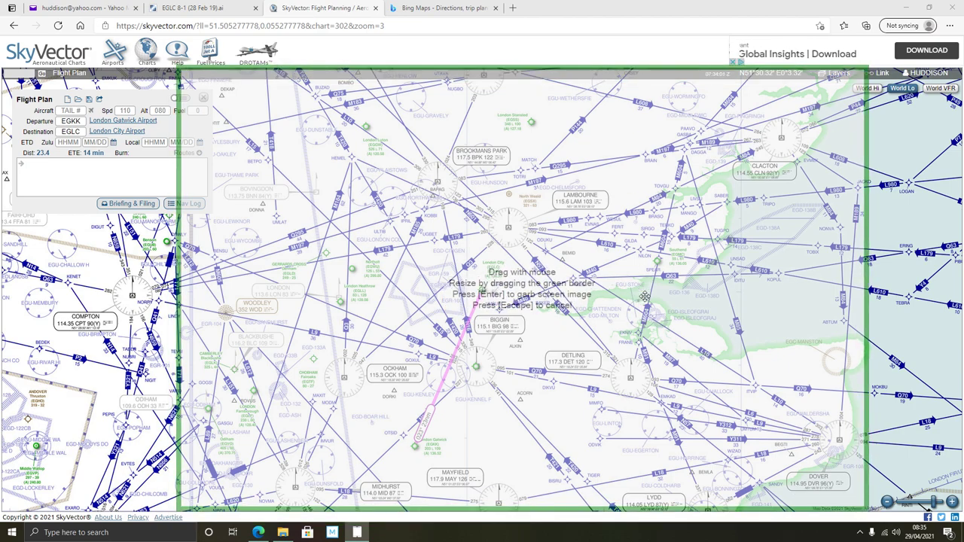
key("Return")
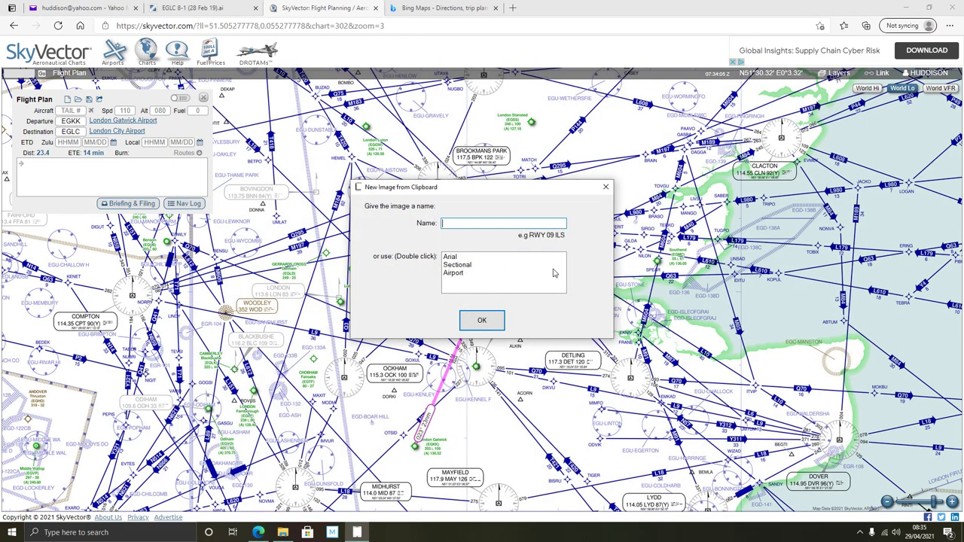
type("IFR C")
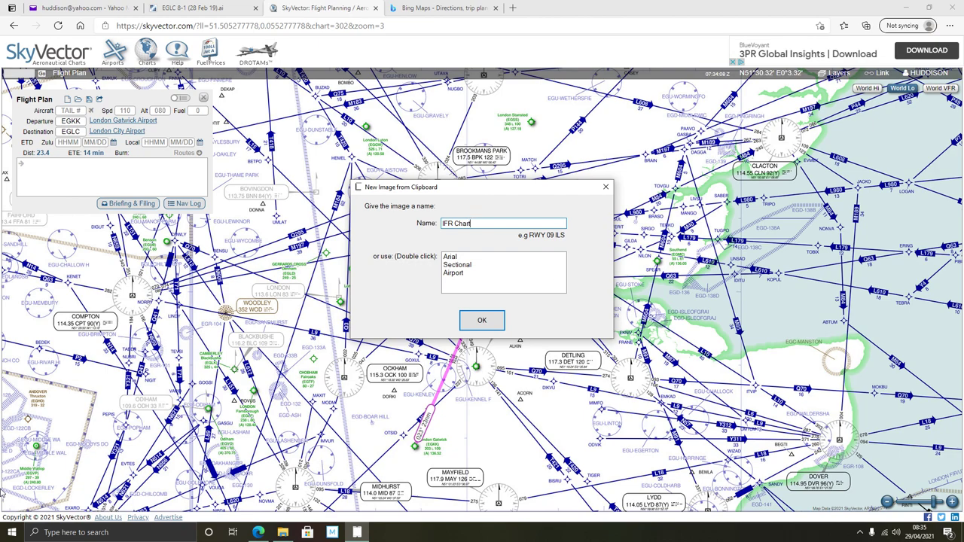
type("hart")
left_click(493, 326)
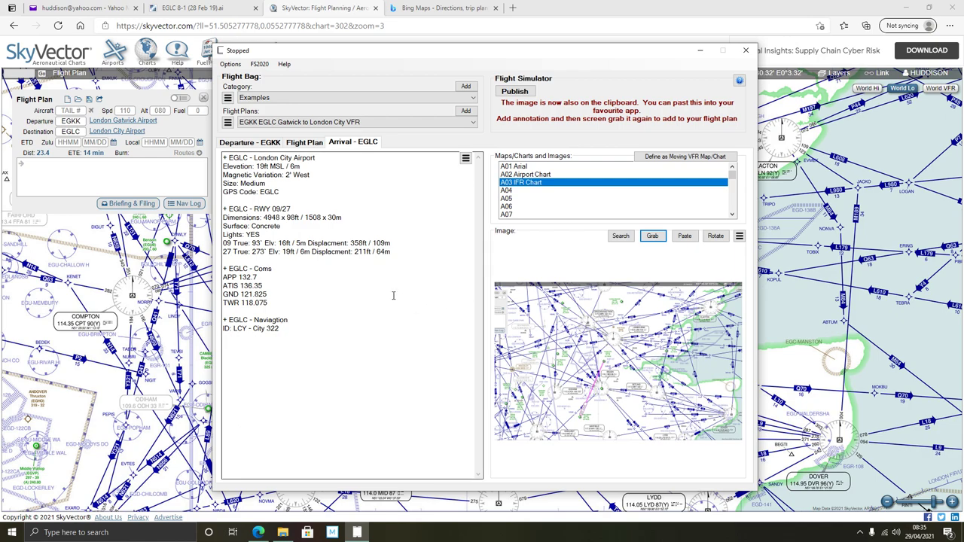
- Review the EGKK departure notes and their text options in the flight plan, and open the flight notes of the Gatwick to London City plan
left_click(255, 142)
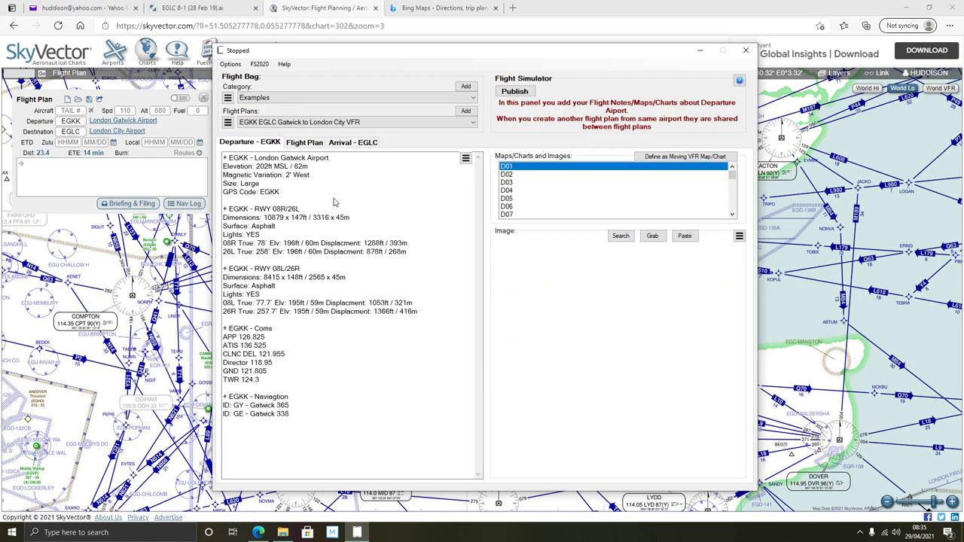
left_click(465, 159)
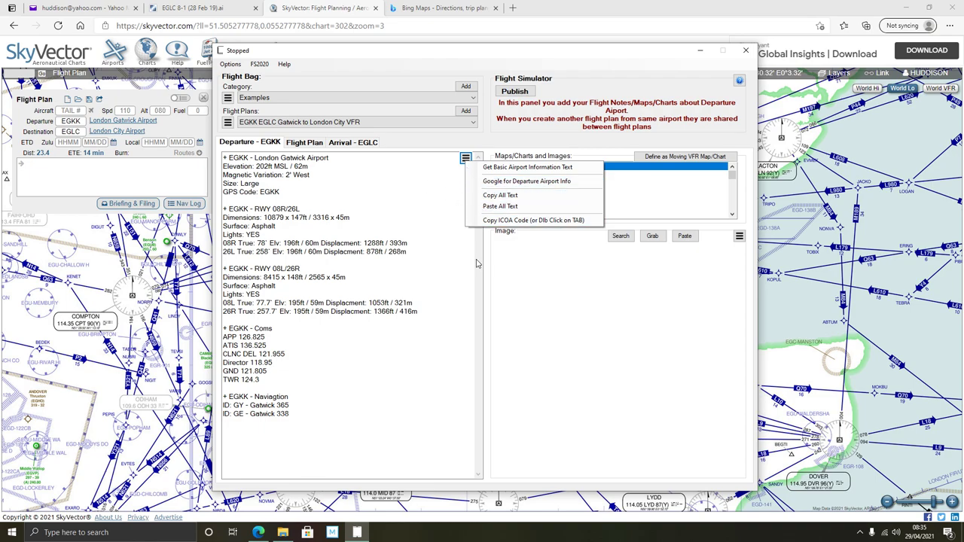
left_click(421, 60)
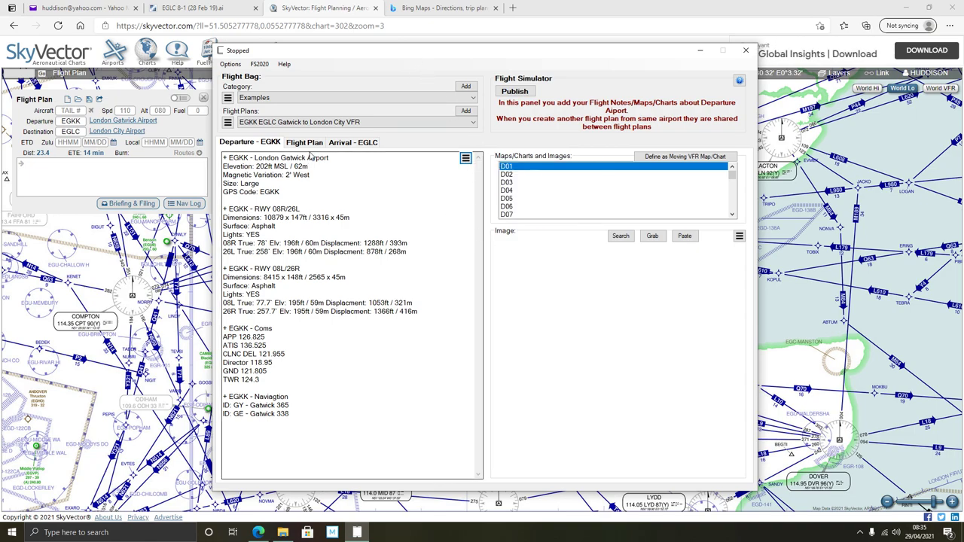
left_click(312, 146)
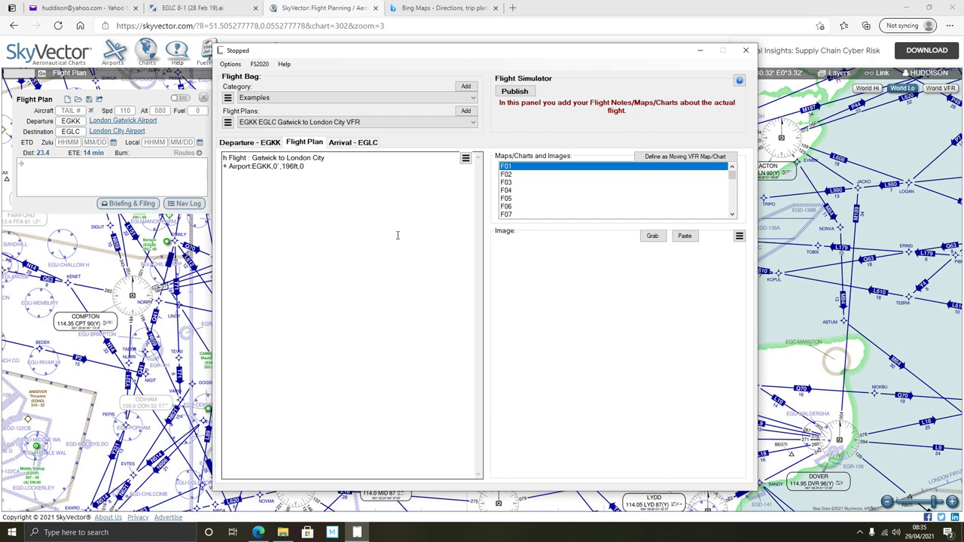
- Switch to SkyVector in the browser, return to the London City Airport page and open the VFR chart of EGLC
left_click(559, 10)
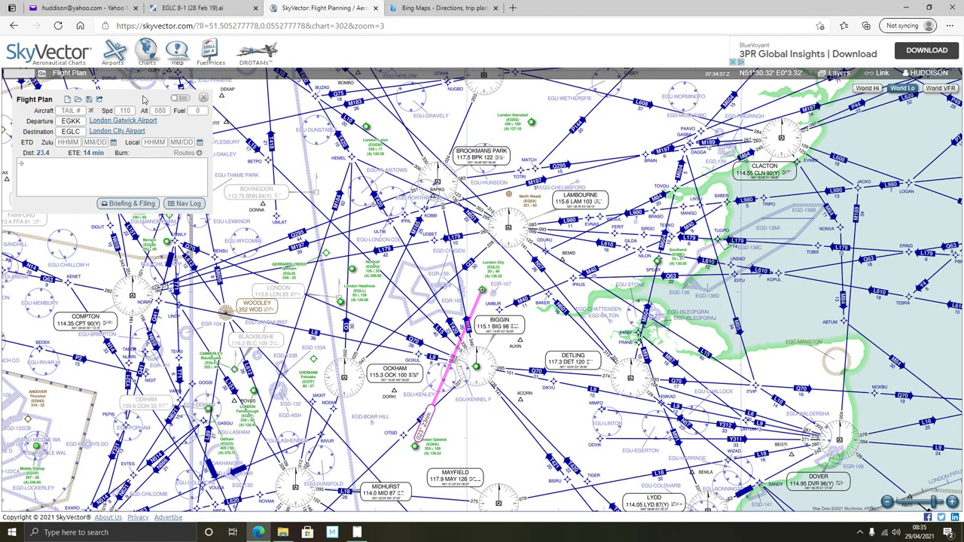
left_click(13, 27)
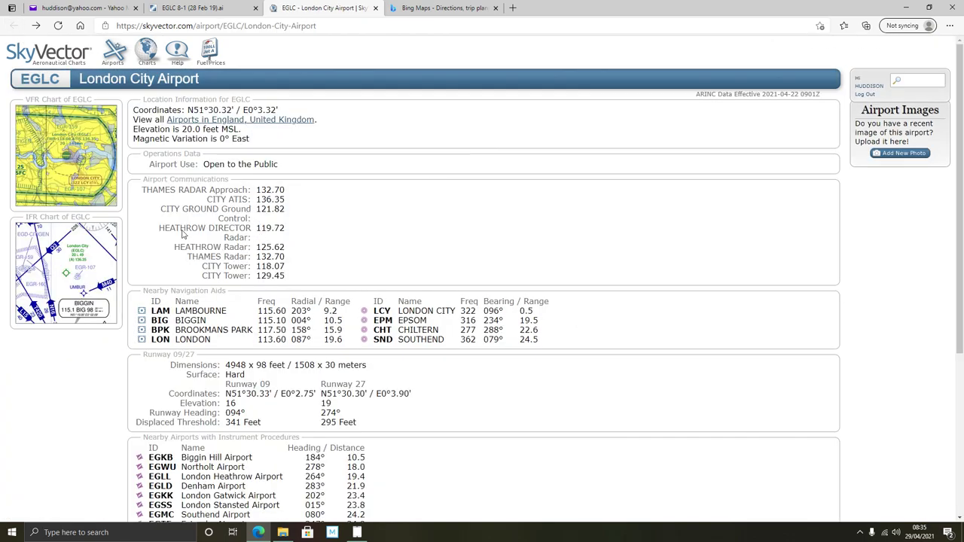
left_click(88, 172)
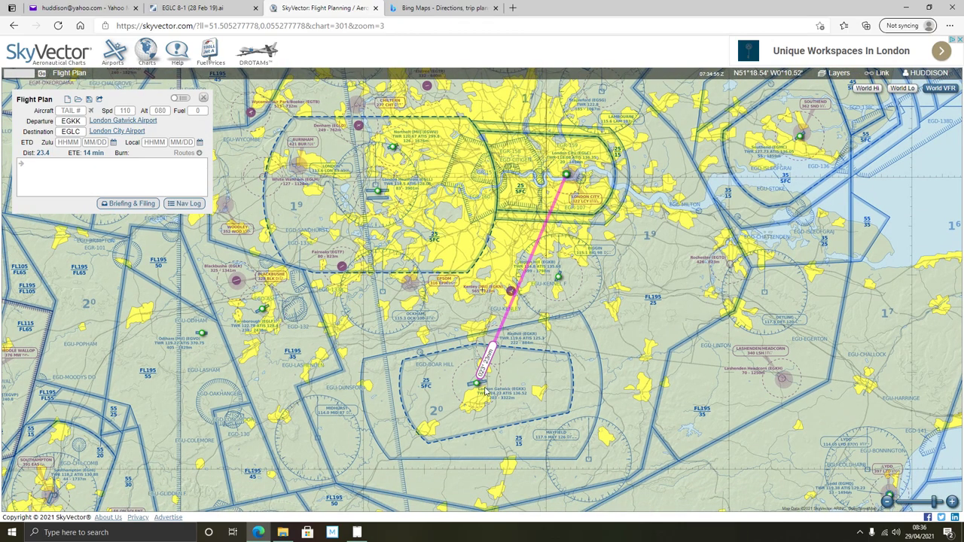
- Reroute the Gatwick to London City line through a waypoint east of Gatwick at GPS N51°11.26' E0°6.10'
mouse_move(482, 390)
scroll(576, 297, "up", 1)
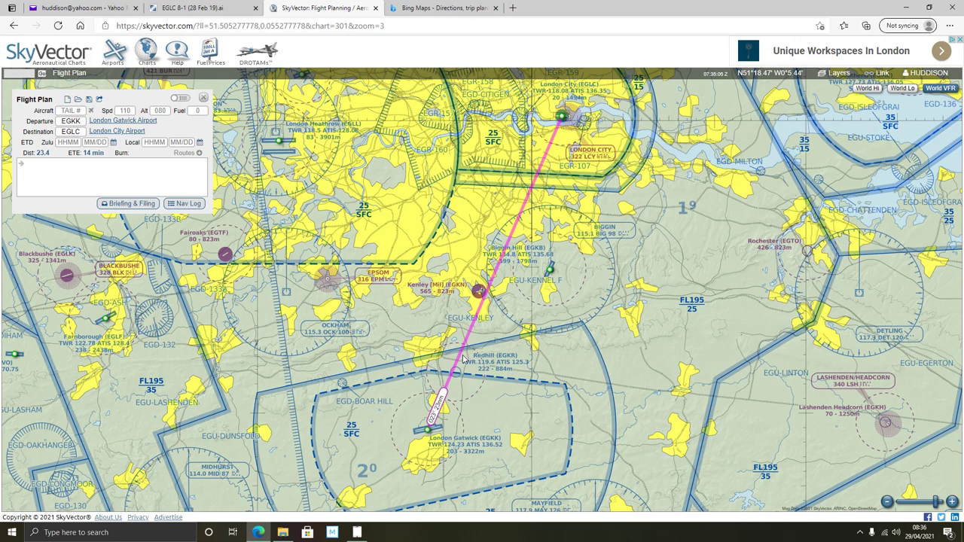
left_click_drag(466, 362, 593, 401)
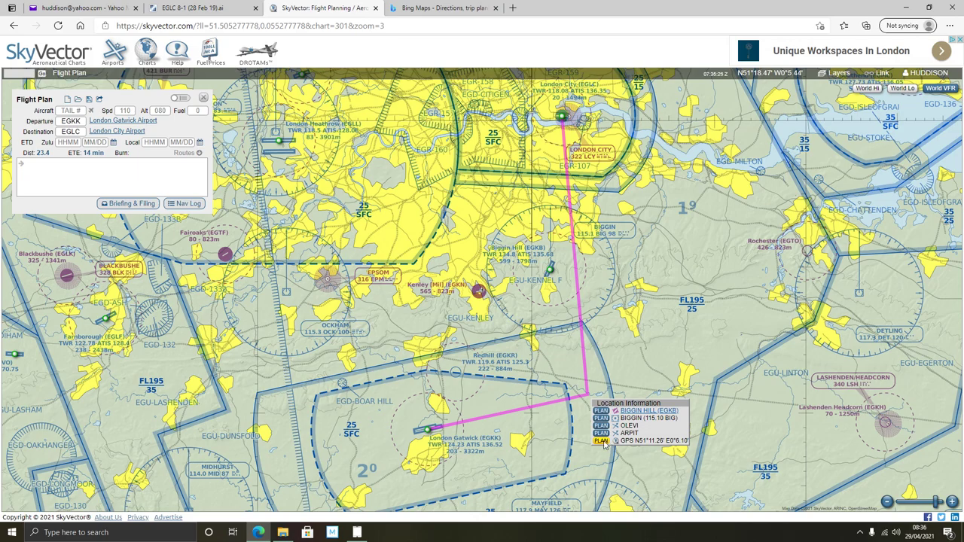
left_click(601, 441)
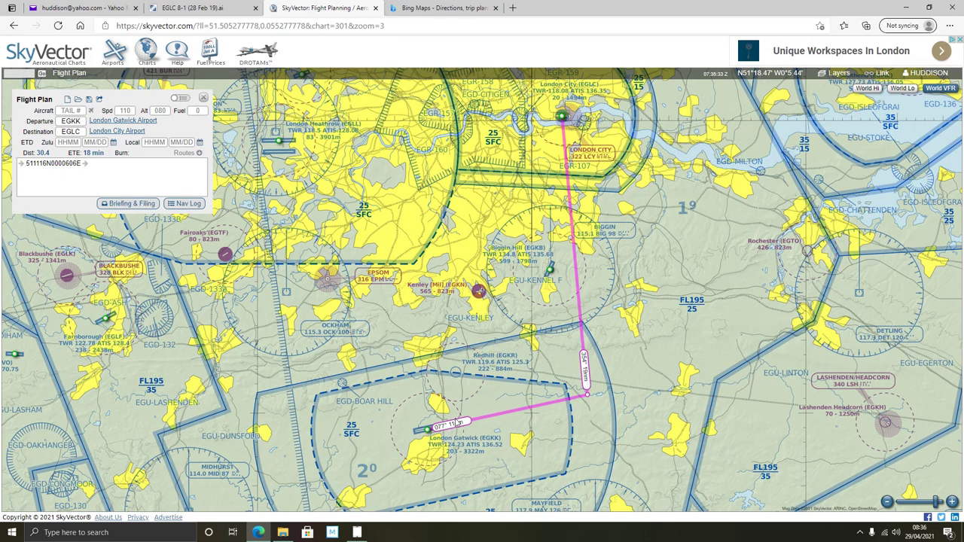
- Add a waypoint northwest of Kenley at GPS N51°24.69' W0°10.16', and bend the final leg north to a point west of London City Airport
mouse_move(425, 430)
left_click_drag(575, 214, 441, 201)
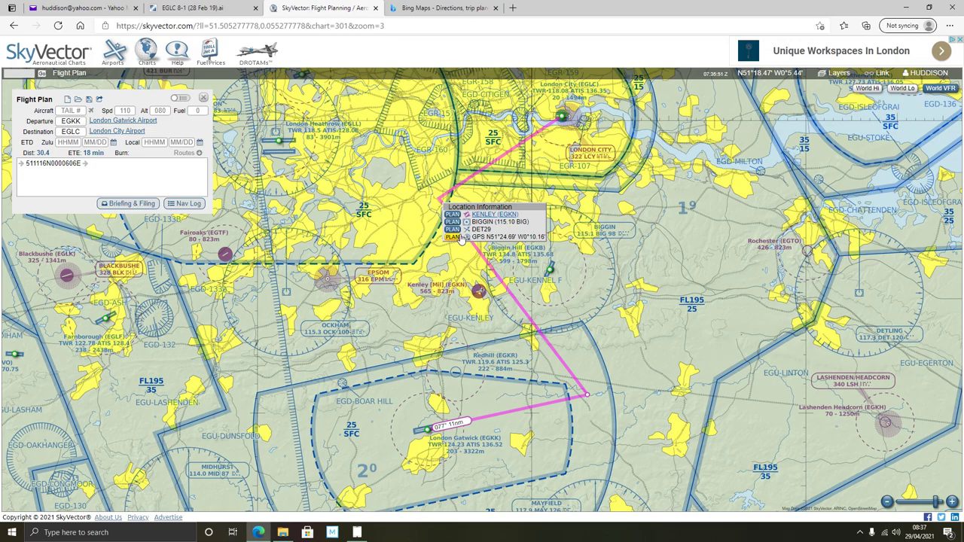
left_click(452, 237)
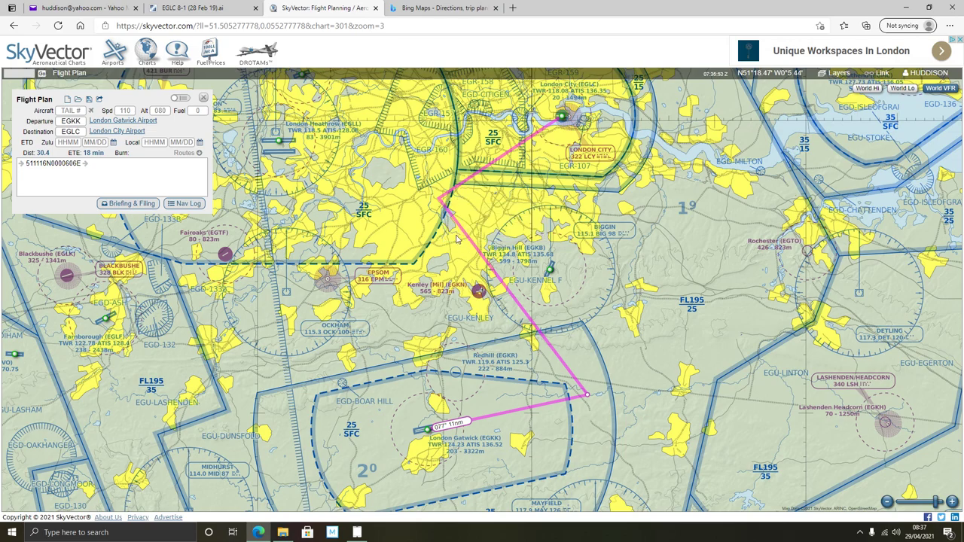
left_click_drag(506, 163, 490, 114)
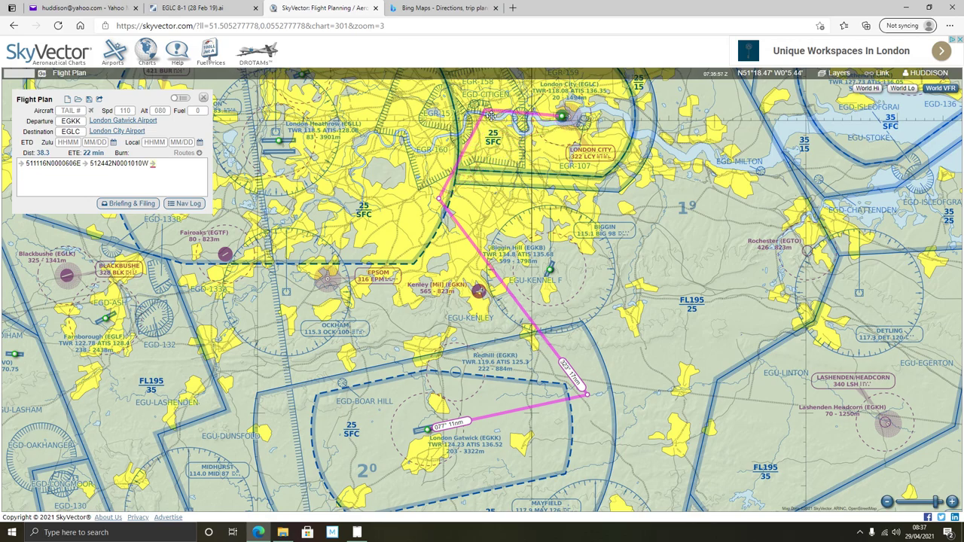